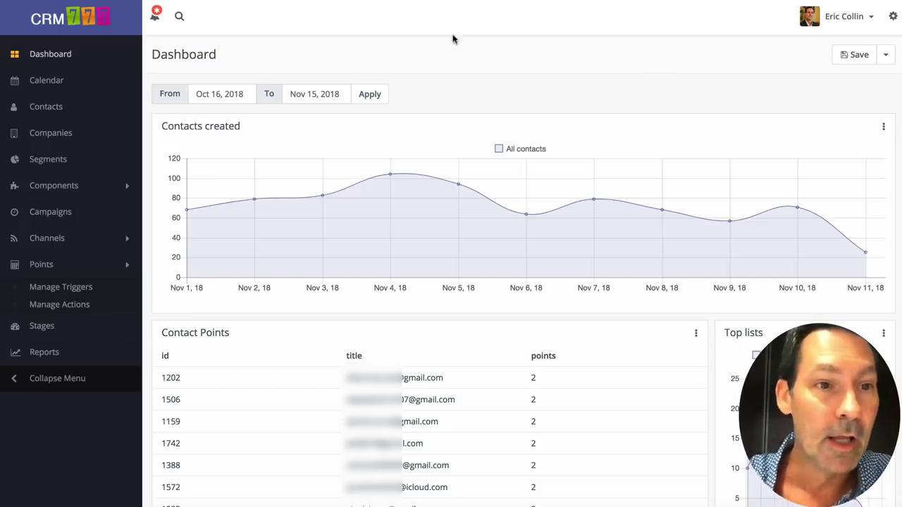
# View the calendar, then clear the filter on the Contacts list to show all contacts.
pyautogui.click(42, 81)
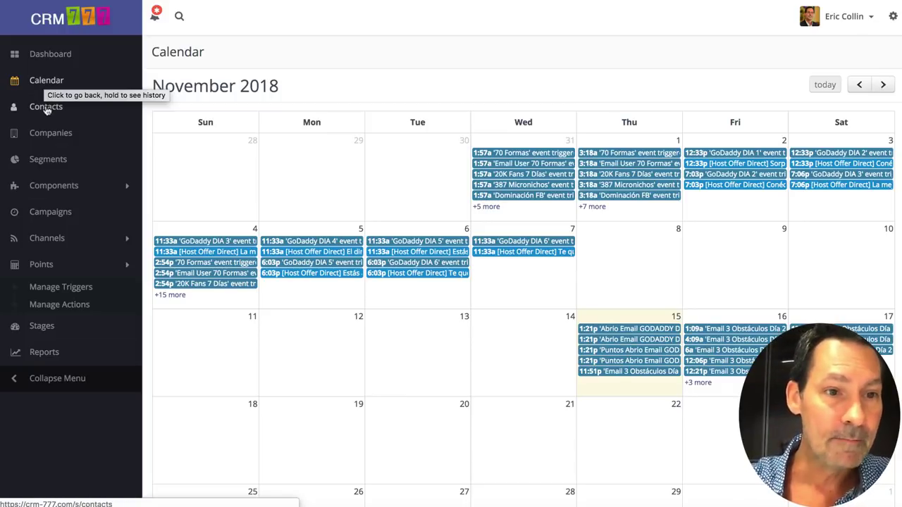
pyautogui.click(46, 107)
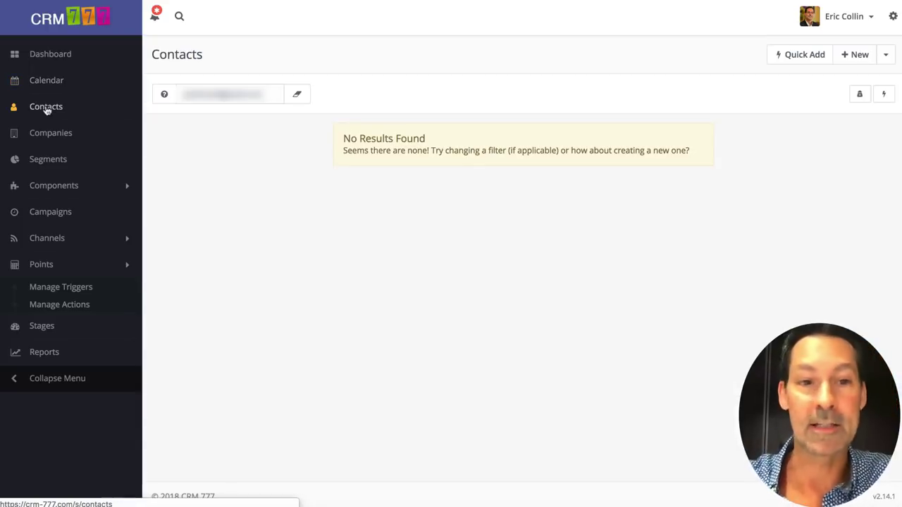
pyautogui.moveTo(265, 94); pyautogui.dragTo(189, 88)
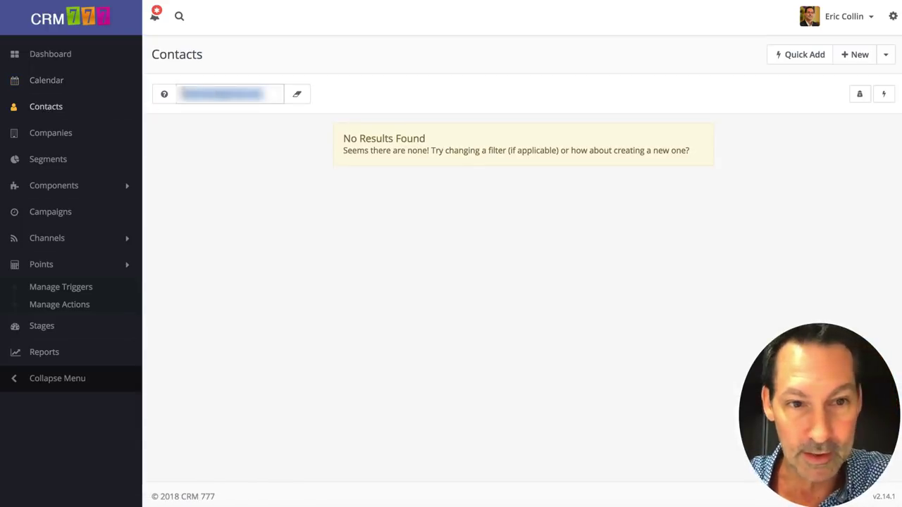
pyautogui.press('BackSpace')
pyautogui.click(298, 96)
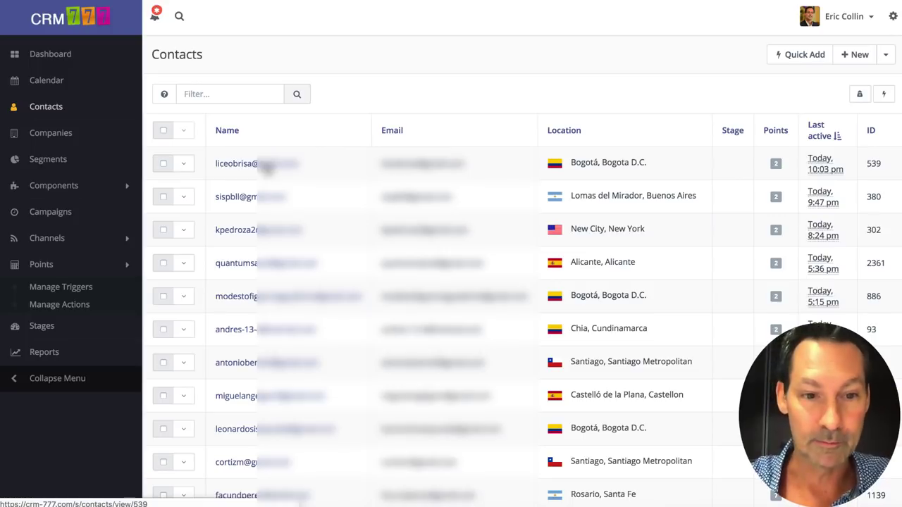
# Open the most recently active contact and examine a page hit's full details and the IP access entries in its history.
pyautogui.click(268, 165)
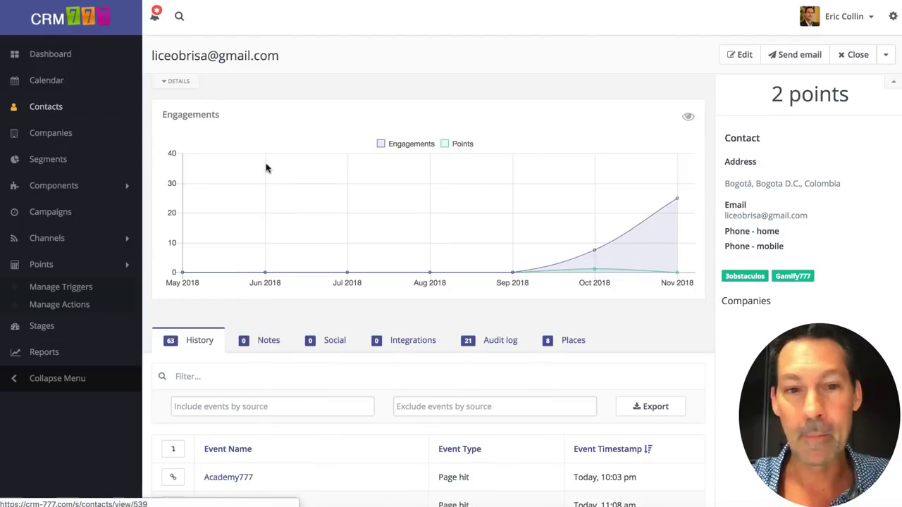
pyautogui.scroll(-5, 289, 168)
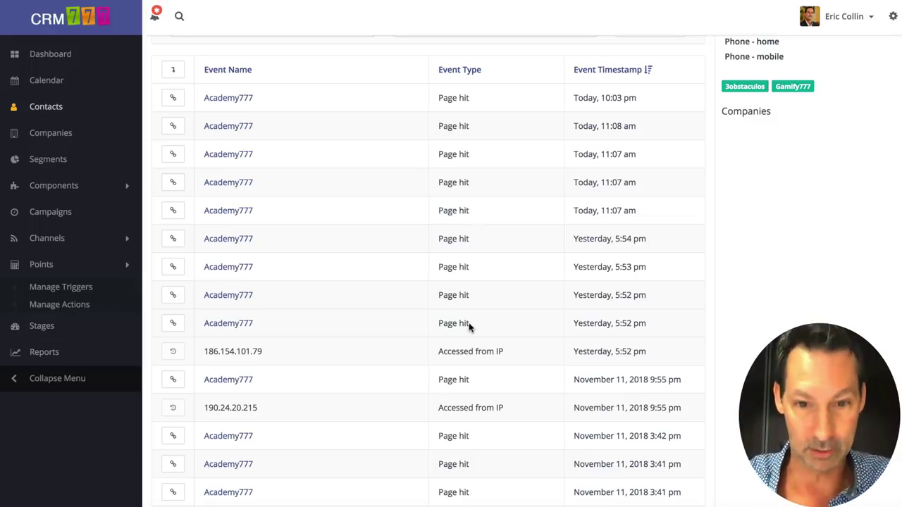
pyautogui.click(173, 212)
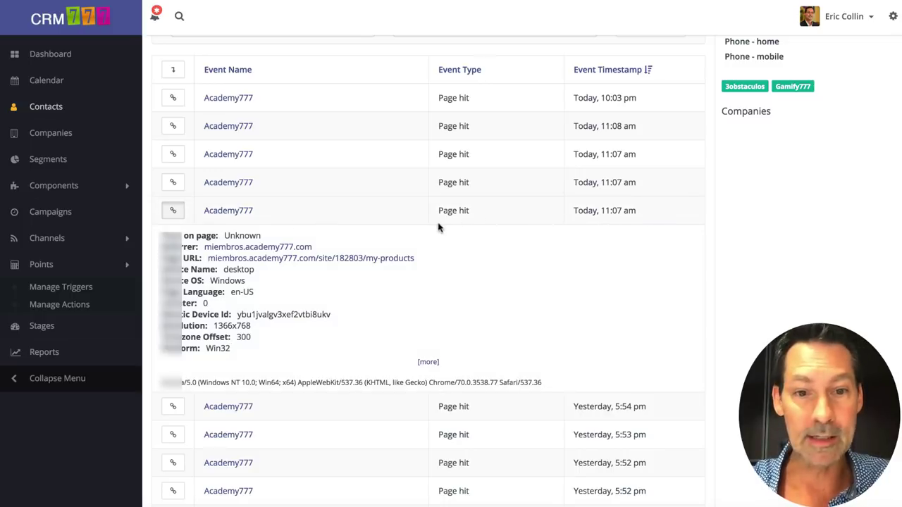
pyautogui.click(429, 363)
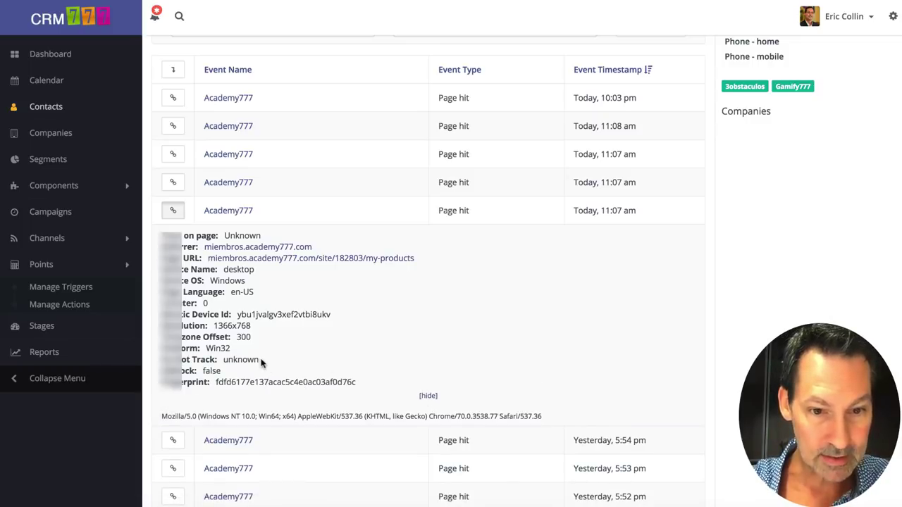
pyautogui.moveTo(261, 361); pyautogui.dragTo(223, 361)
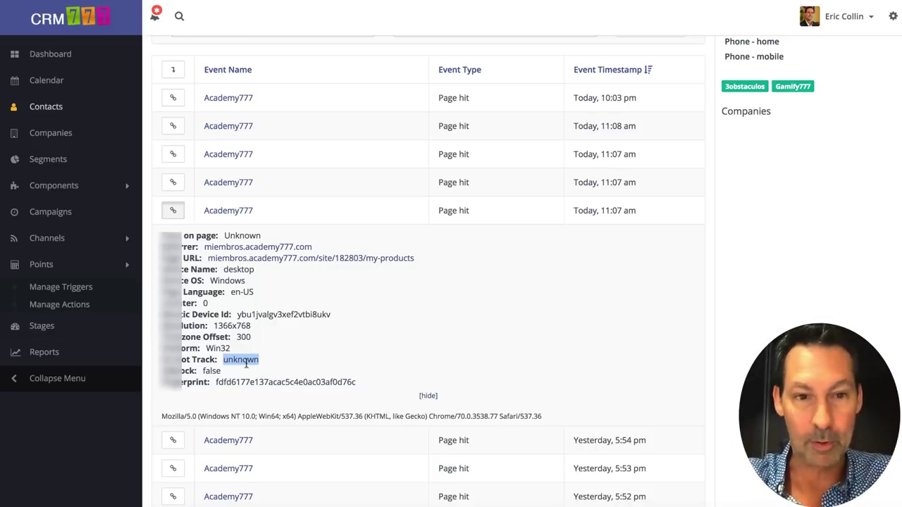
pyautogui.click(173, 210)
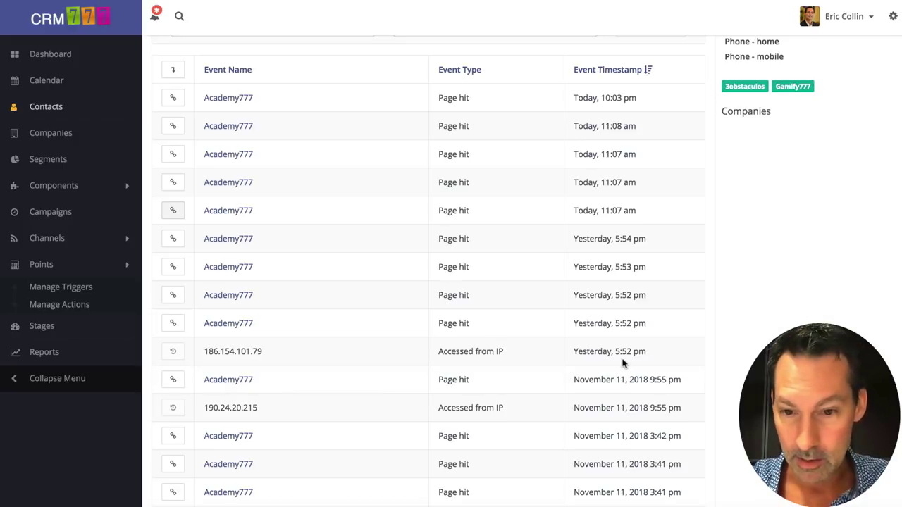
pyautogui.moveTo(255, 408); pyautogui.dragTo(203, 408)
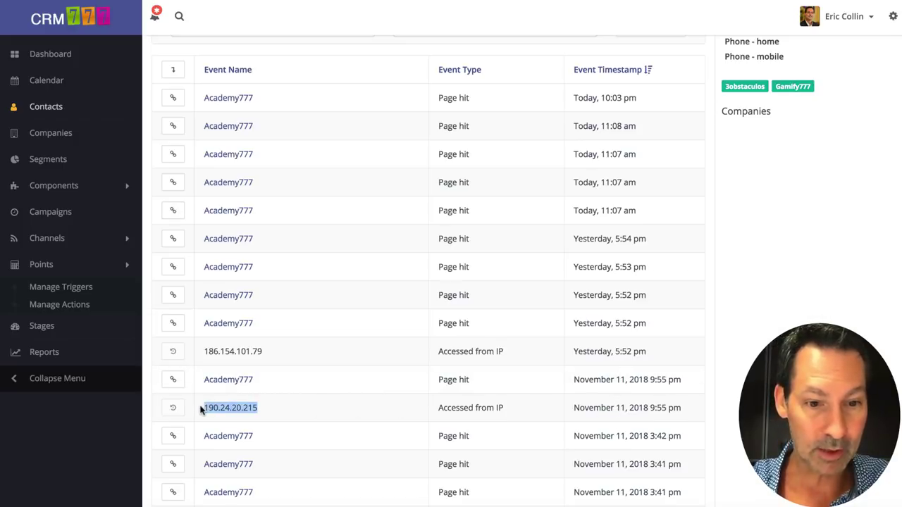
pyautogui.scroll(-2, 328, 396)
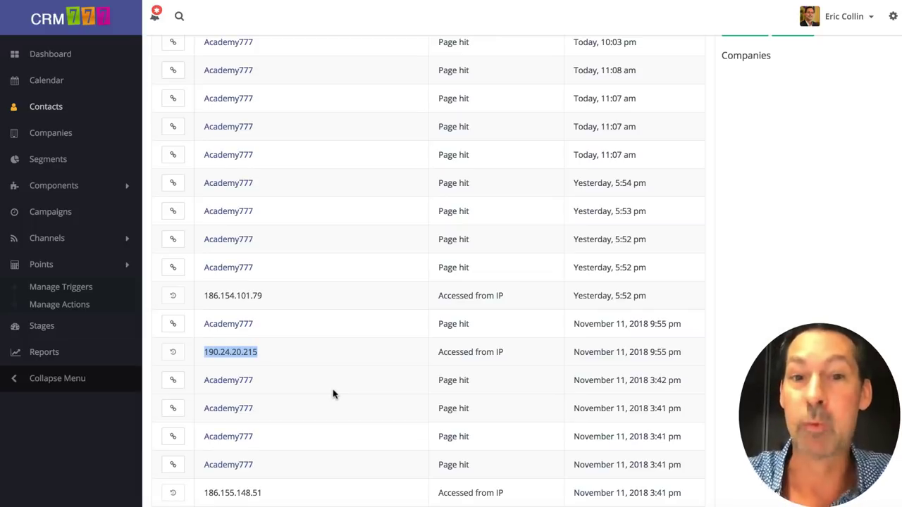
# Examine the form-submit point, campaign actions and sent emails of October 26 and 27, 2018 in the contact's history.
pyautogui.scroll(-5, 368, 379)
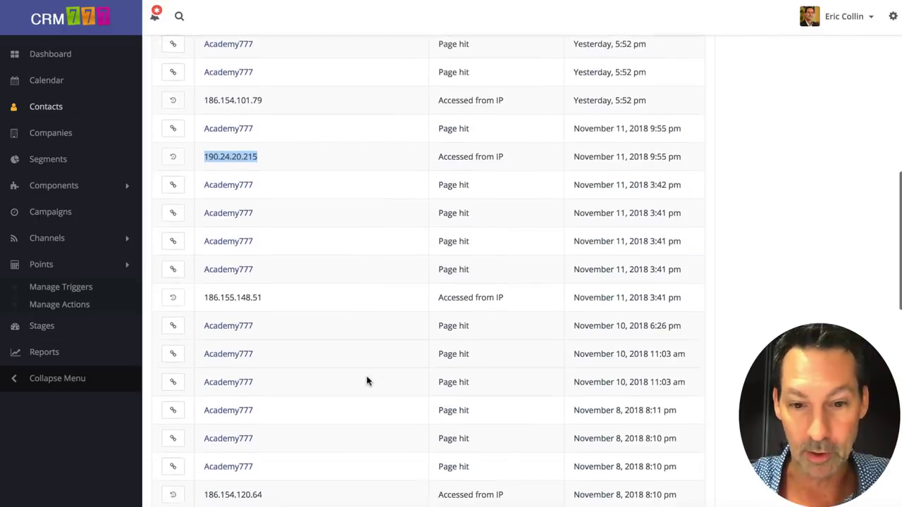
pyautogui.scroll(-5, 366, 381)
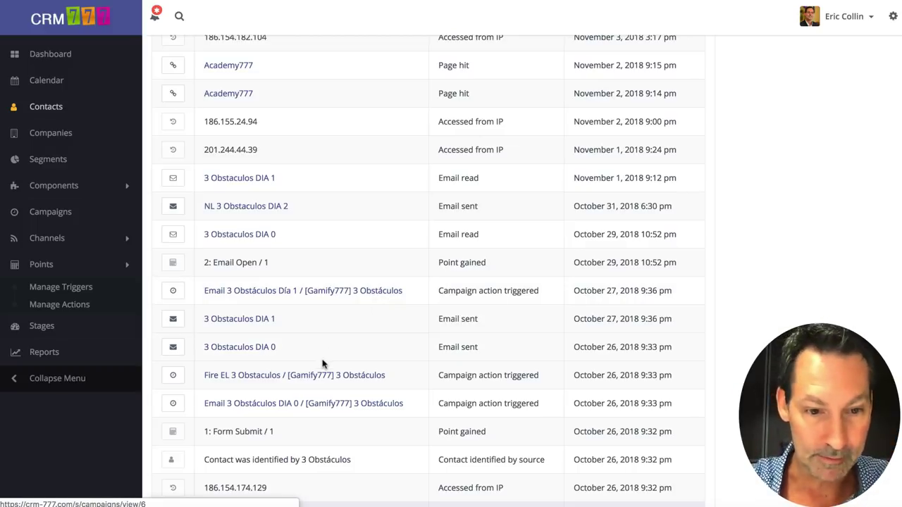
pyautogui.moveTo(539, 403); pyautogui.dragTo(465, 403)
pyautogui.moveTo(281, 435); pyautogui.dragTo(208, 432)
pyautogui.moveTo(495, 435); pyautogui.dragTo(446, 432)
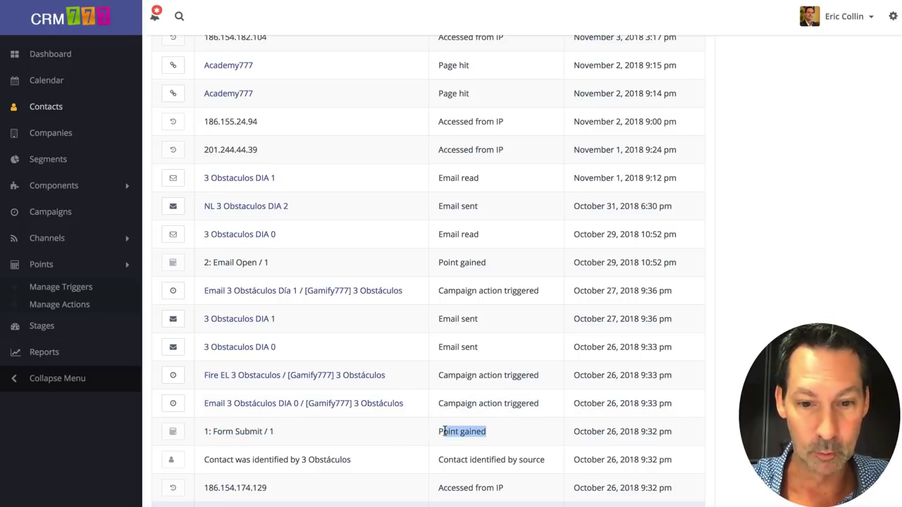
pyautogui.moveTo(512, 405); pyautogui.dragTo(466, 407)
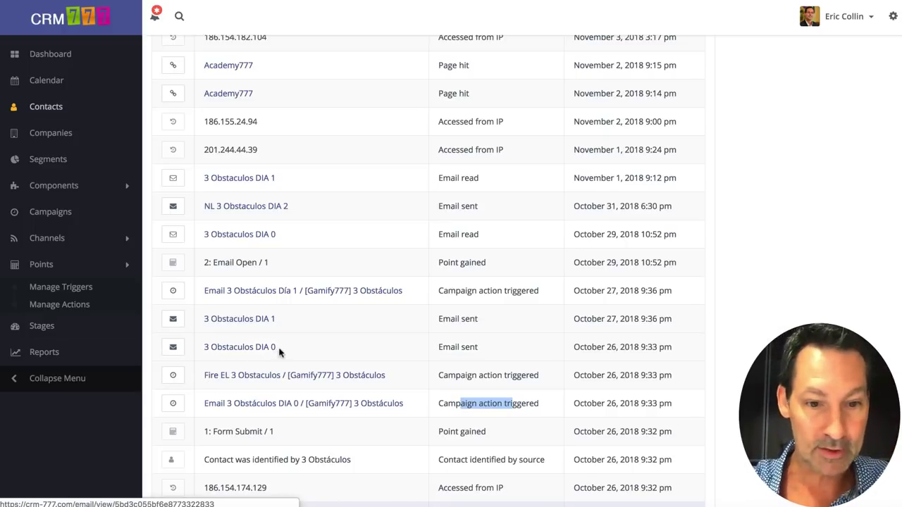
pyautogui.moveTo(280, 347); pyautogui.dragTo(204, 348)
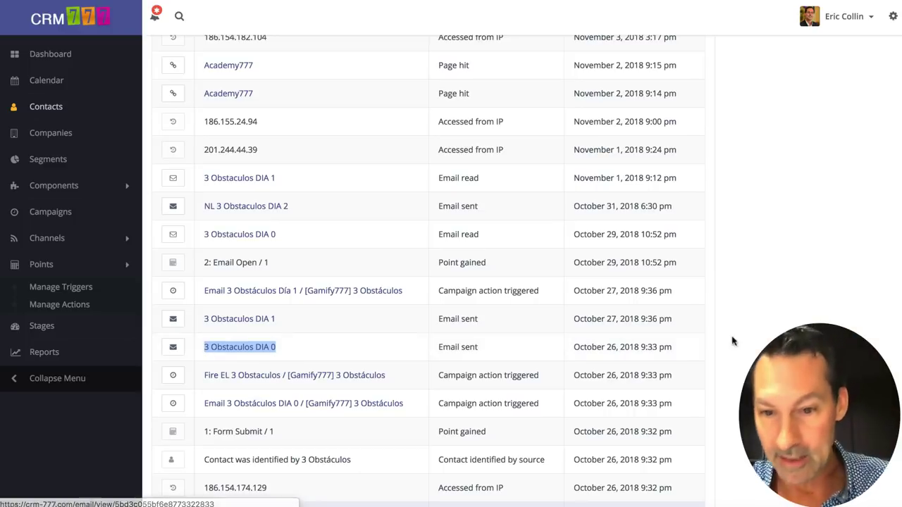
pyautogui.moveTo(621, 319); pyautogui.dragTo(642, 318)
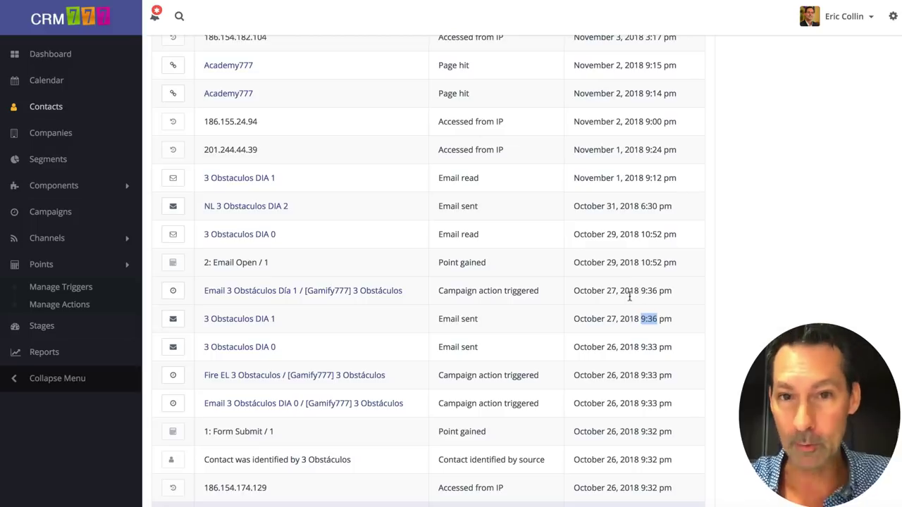
pyautogui.scroll(-3, 653, 310)
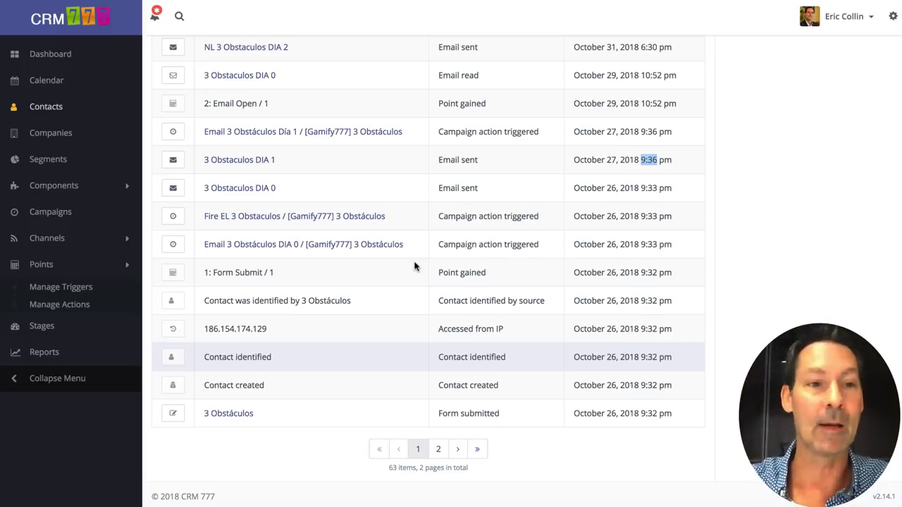
pyautogui.scroll(15, 414, 266)
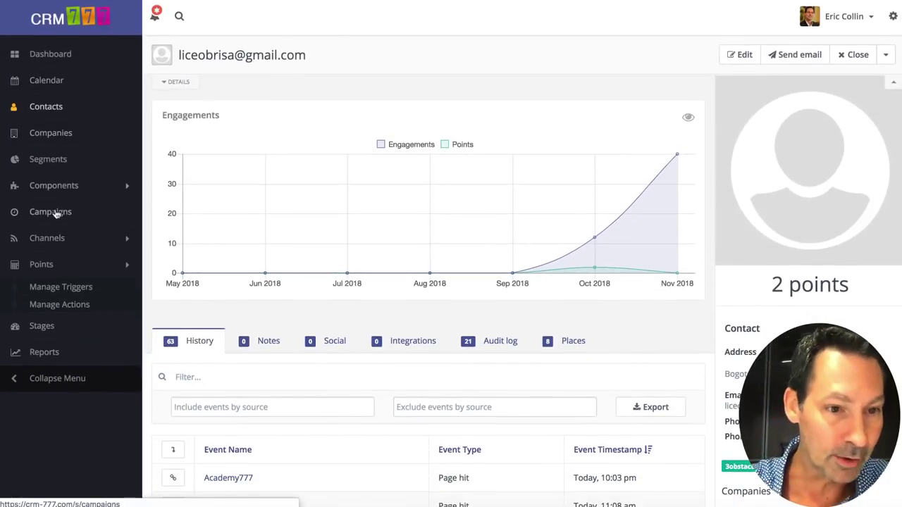
# Open the CSV import page for contacts, then view the companies list.
pyautogui.click(48, 108)
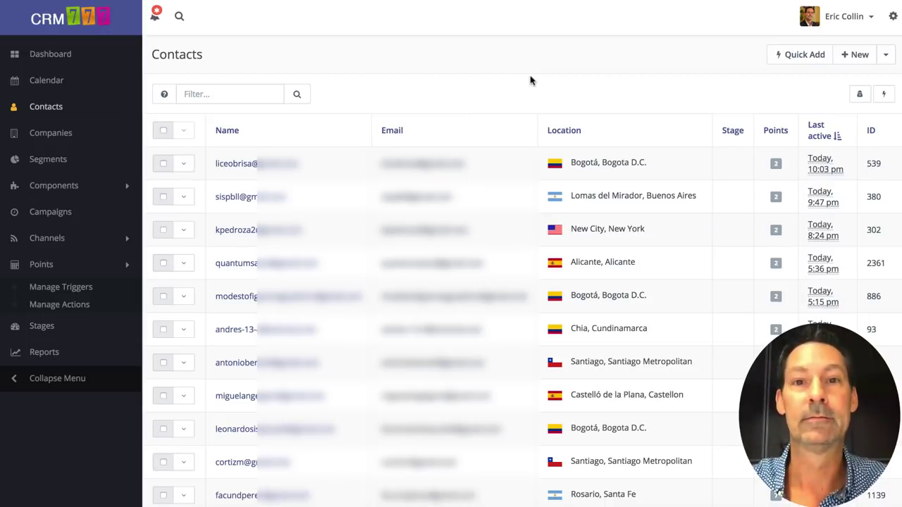
pyautogui.click(883, 56)
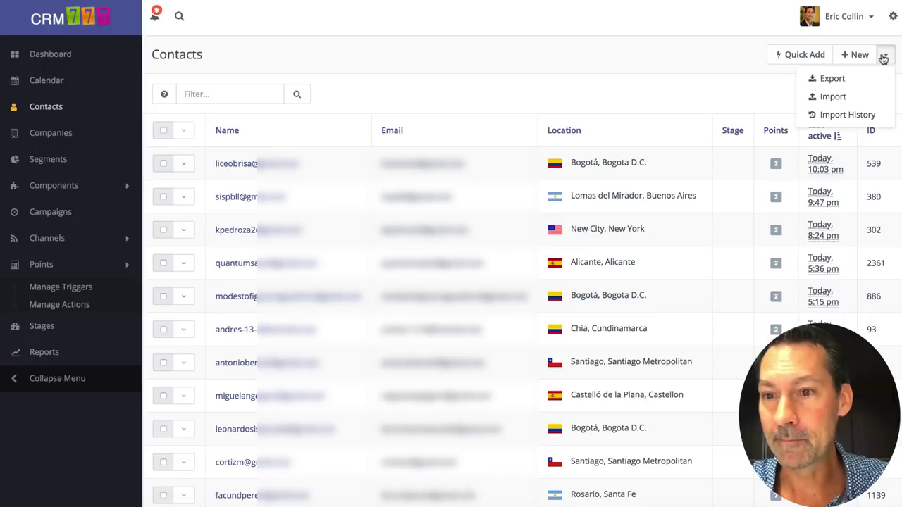
pyautogui.click(833, 96)
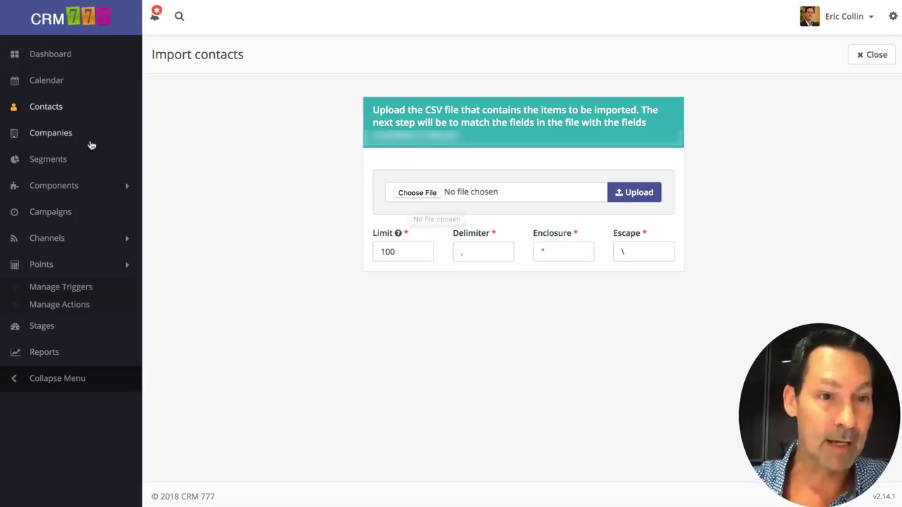
pyautogui.click(47, 138)
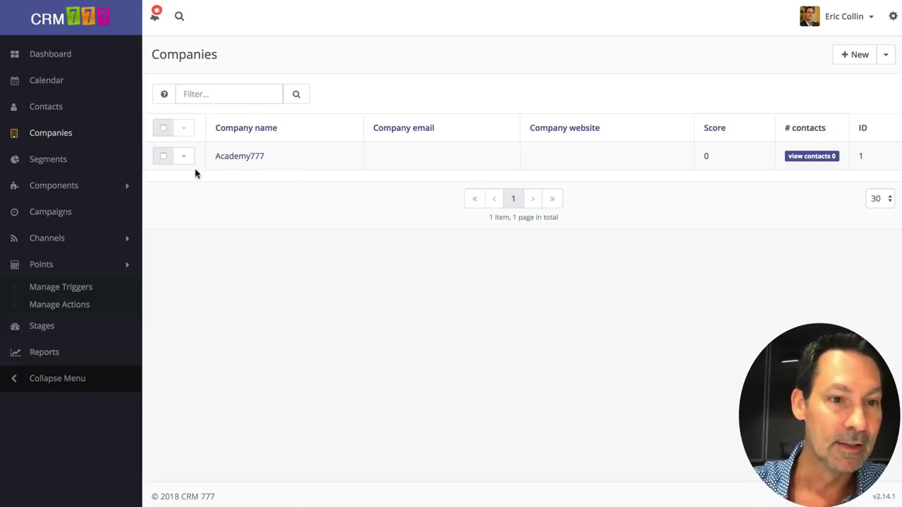
# Start a new contact segment and examine its details and filter settings.
pyautogui.click(51, 162)
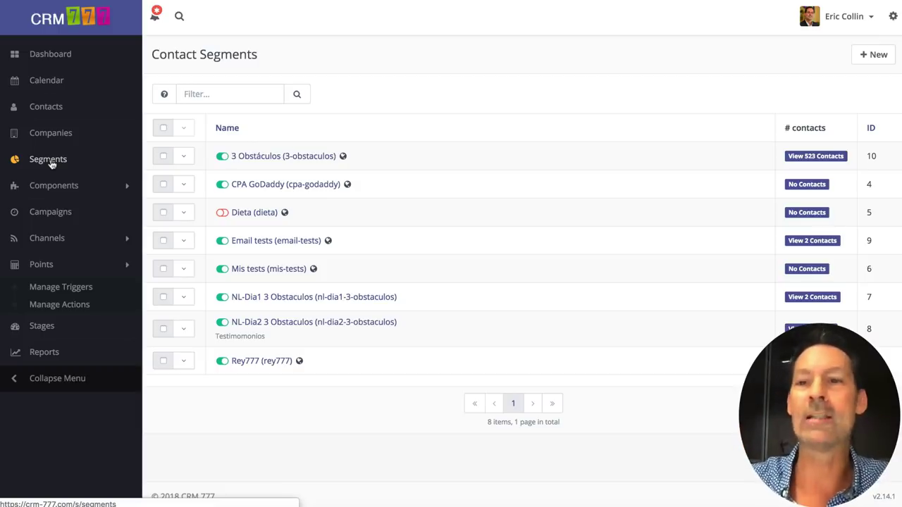
pyautogui.click(878, 56)
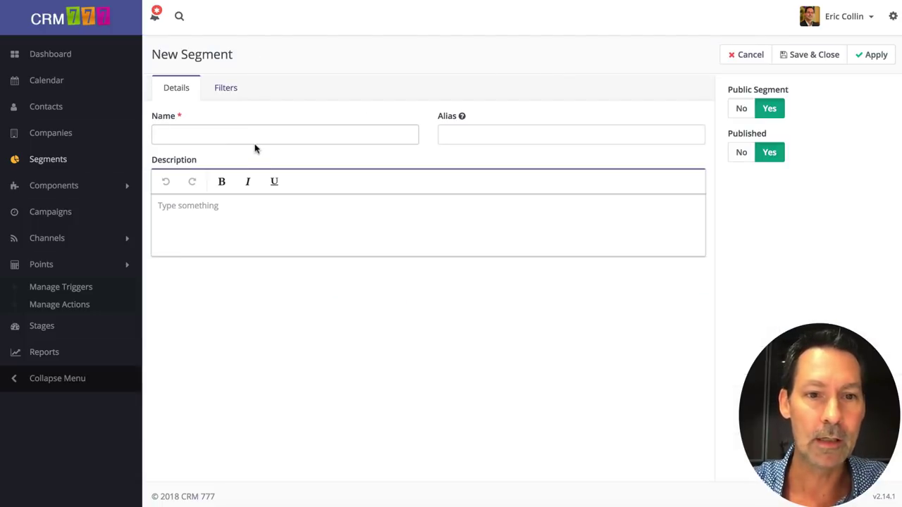
pyautogui.click(232, 91)
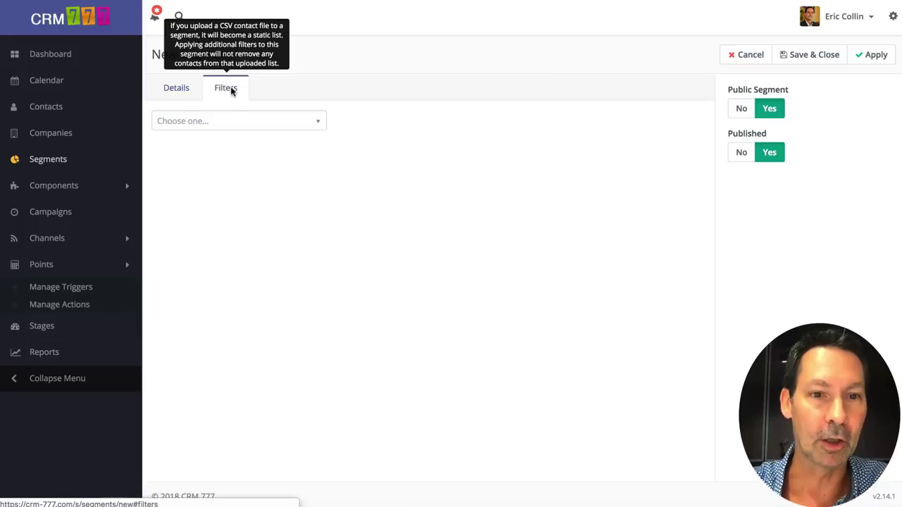
pyautogui.click(185, 92)
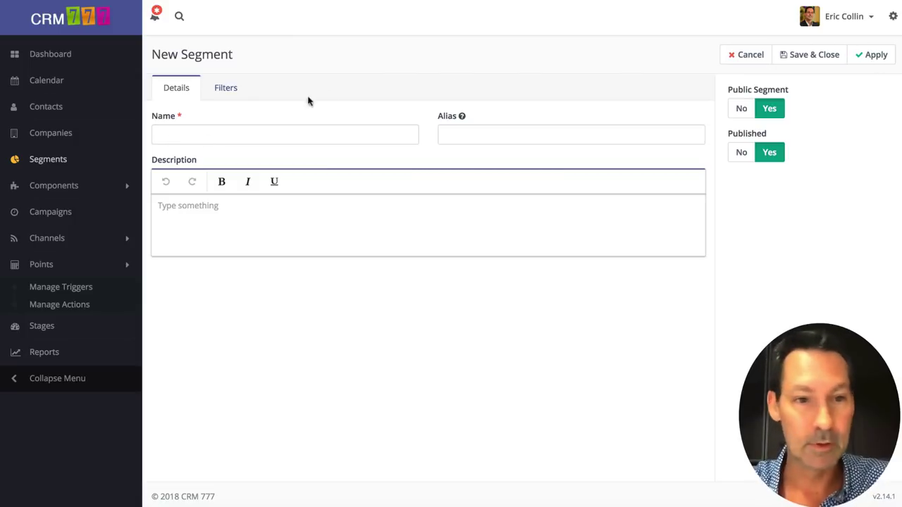
pyautogui.click(198, 135)
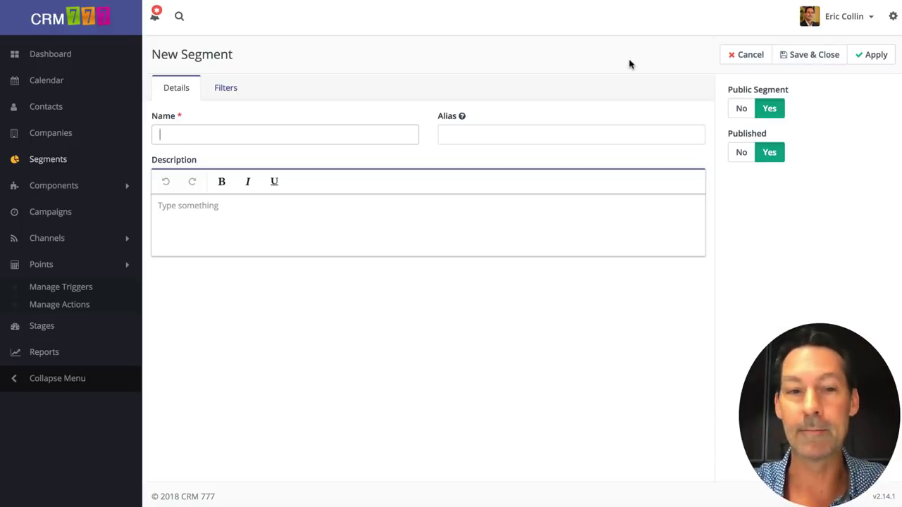
# Open the 3 Obstáculos form for editing and examine its details, fields and submit actions.
pyautogui.click(62, 187)
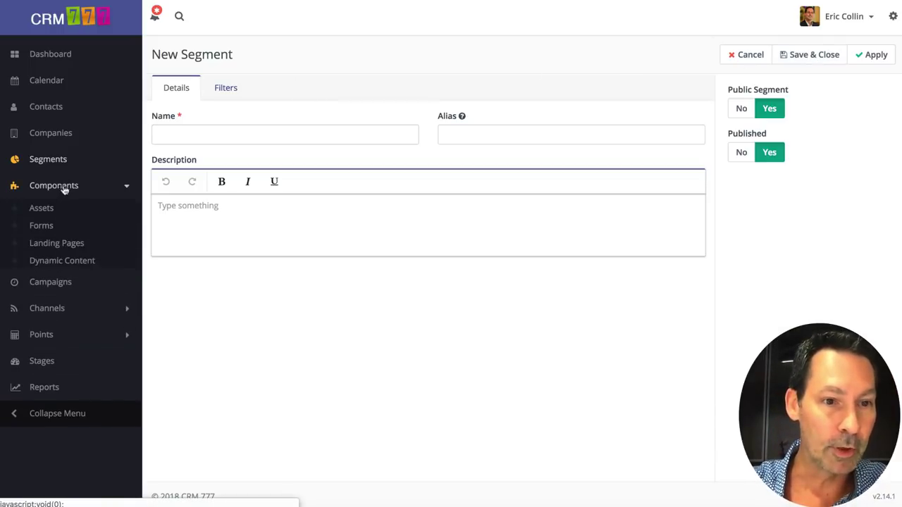
pyautogui.click(41, 226)
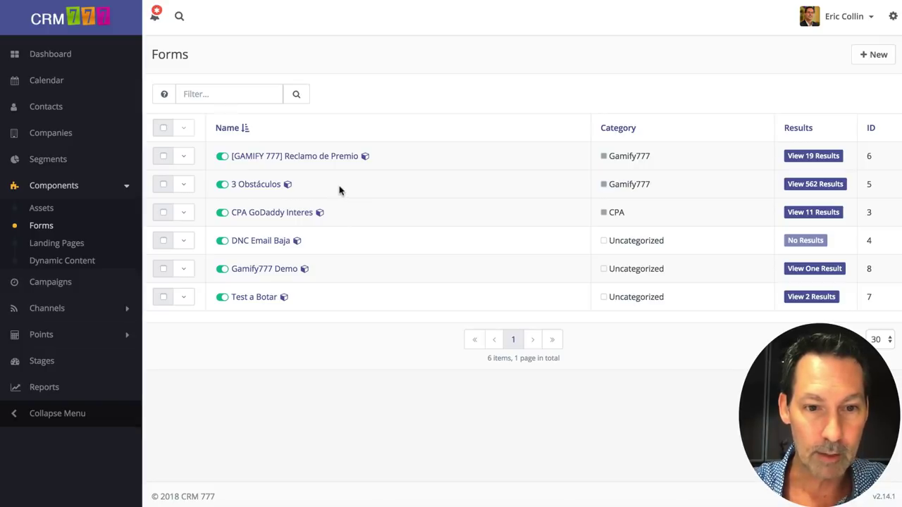
pyautogui.click(258, 185)
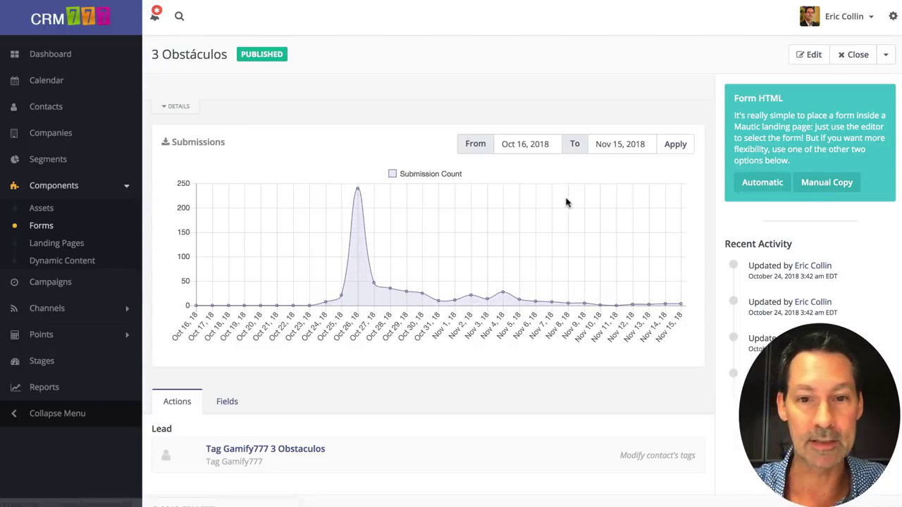
pyautogui.click(814, 57)
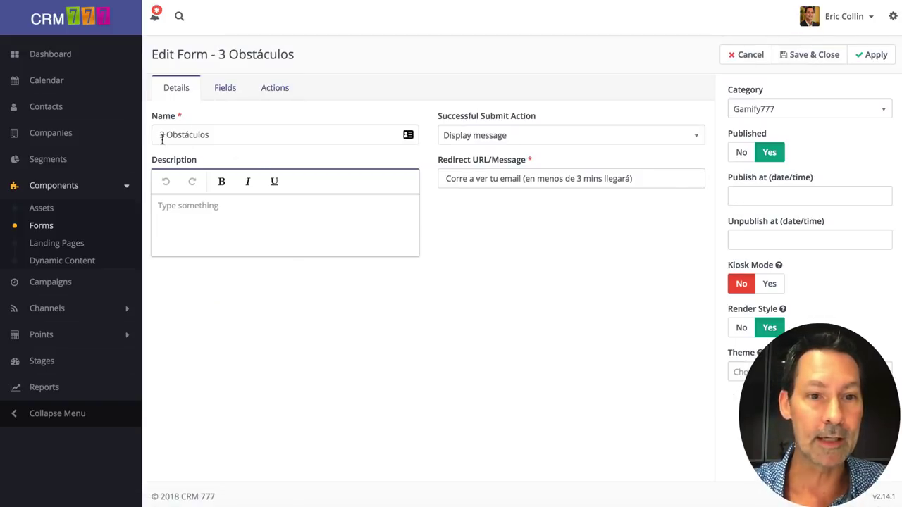
pyautogui.click(222, 90)
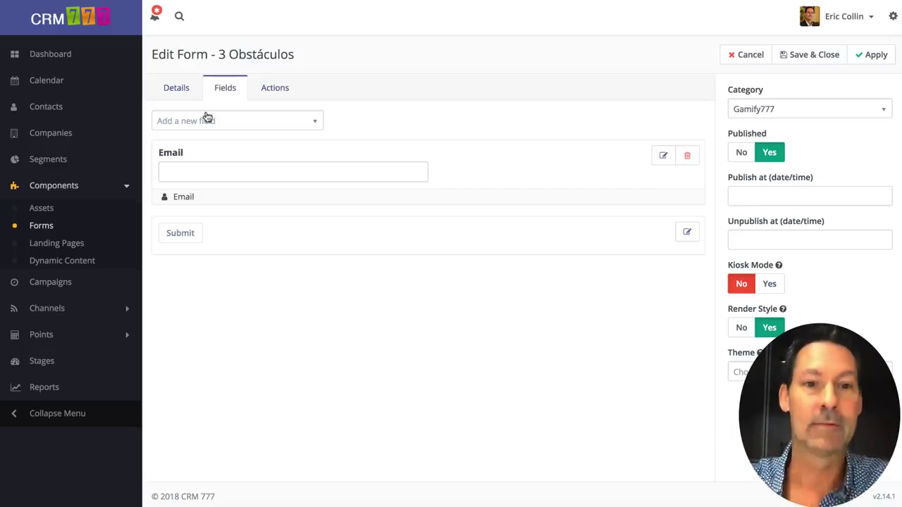
pyautogui.click(262, 89)
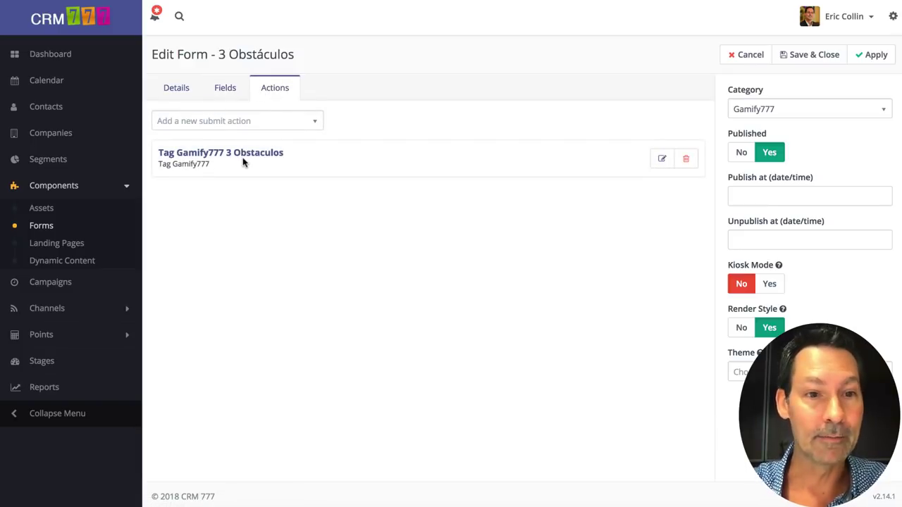
# Review the available submit actions and categories for the 3 Obstáculos form, and save and close it.
pyautogui.click(215, 124)
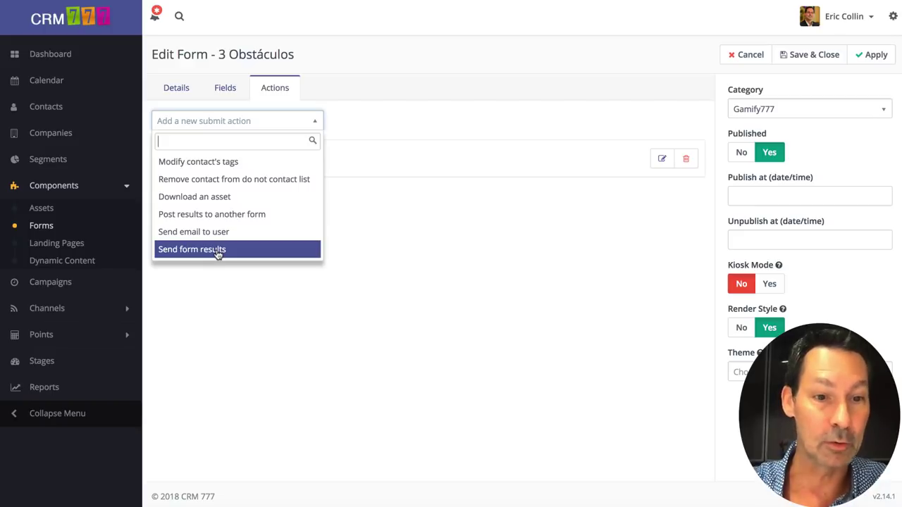
pyautogui.click(352, 203)
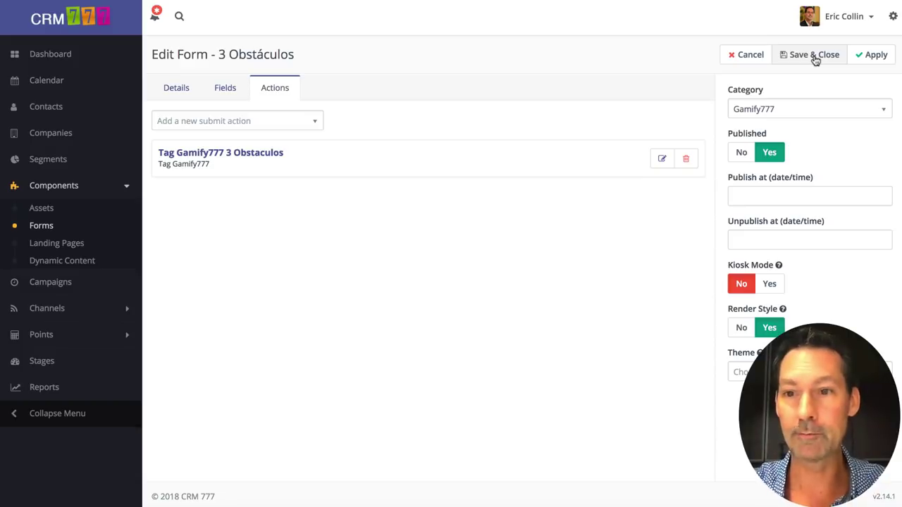
pyautogui.click(749, 111)
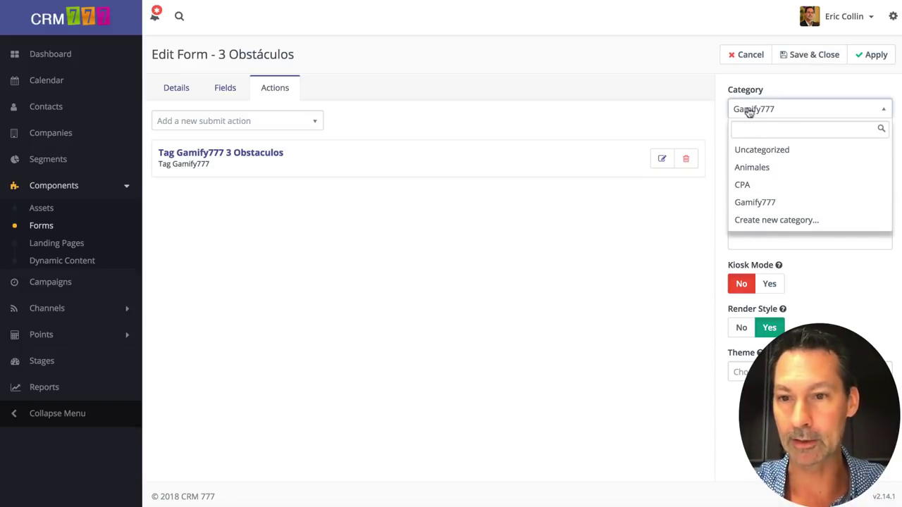
pyautogui.click(803, 82)
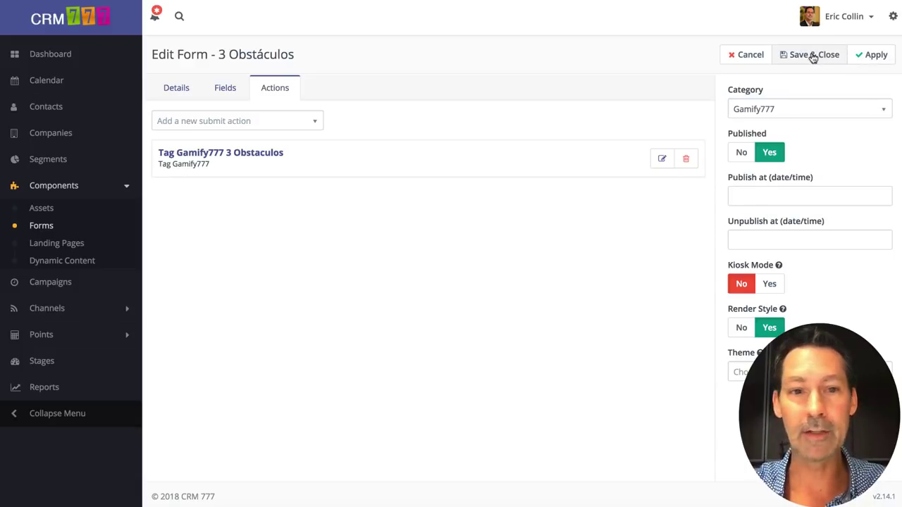
pyautogui.click(814, 57)
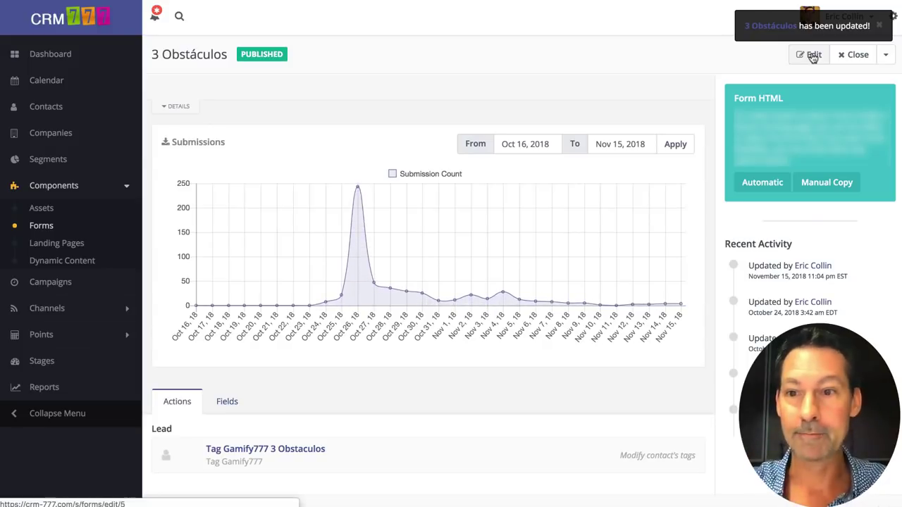
# Examine the manual-copy and automatic embed code of the 3 Obstáculos form, along with its fields.
pyautogui.click(827, 185)
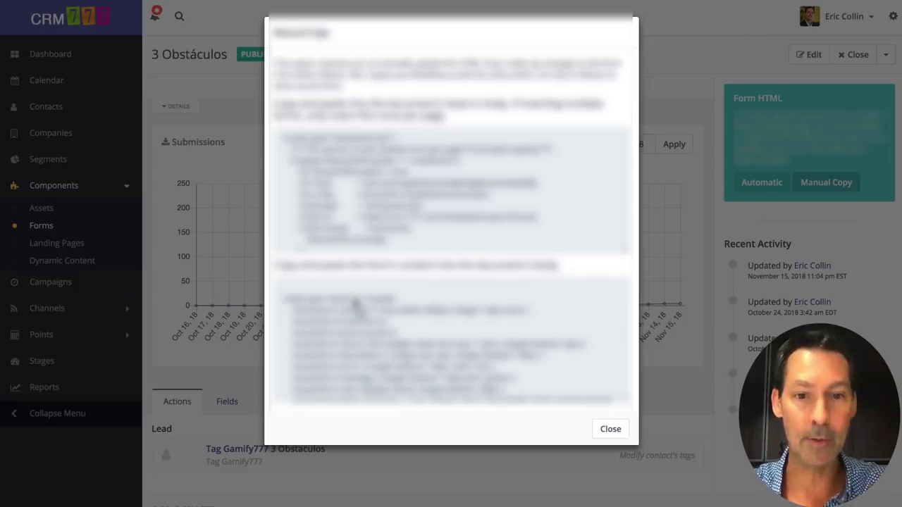
pyautogui.click(660, 374)
pyautogui.click(755, 184)
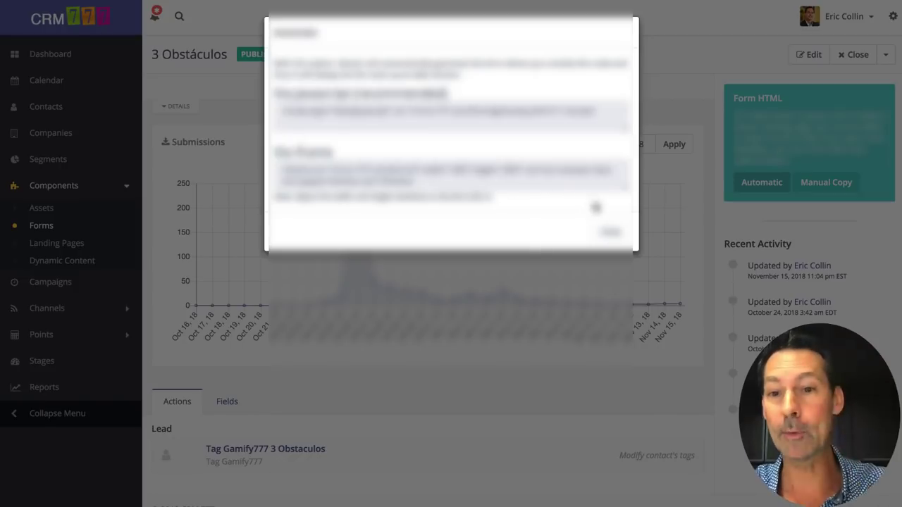
pyautogui.click(610, 234)
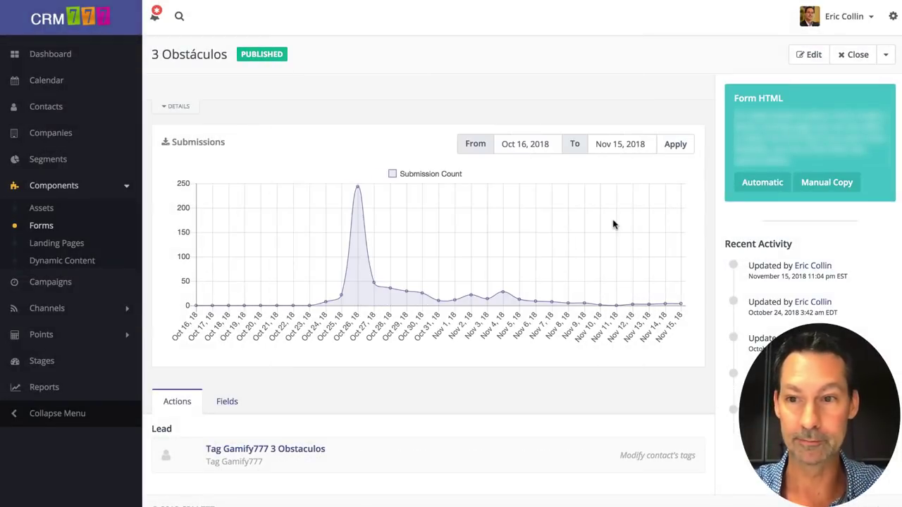
pyautogui.scroll(-1, 422, 167)
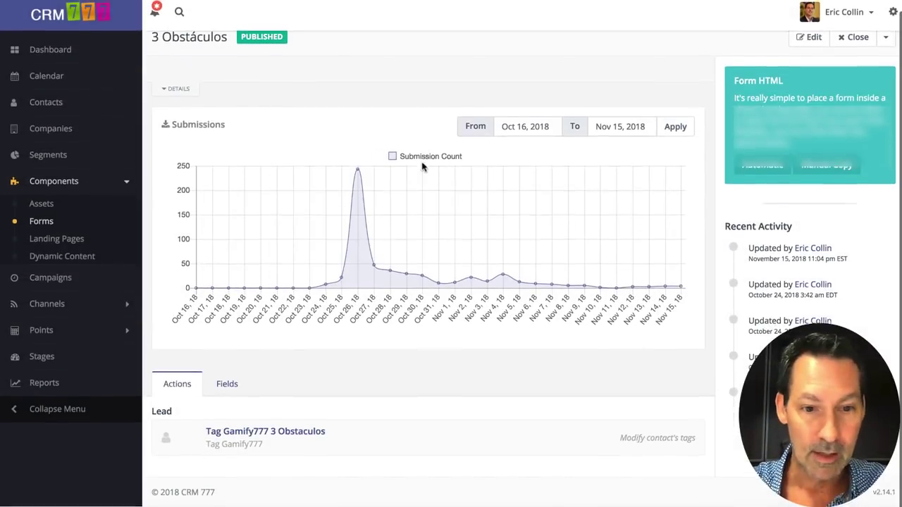
pyautogui.click(226, 387)
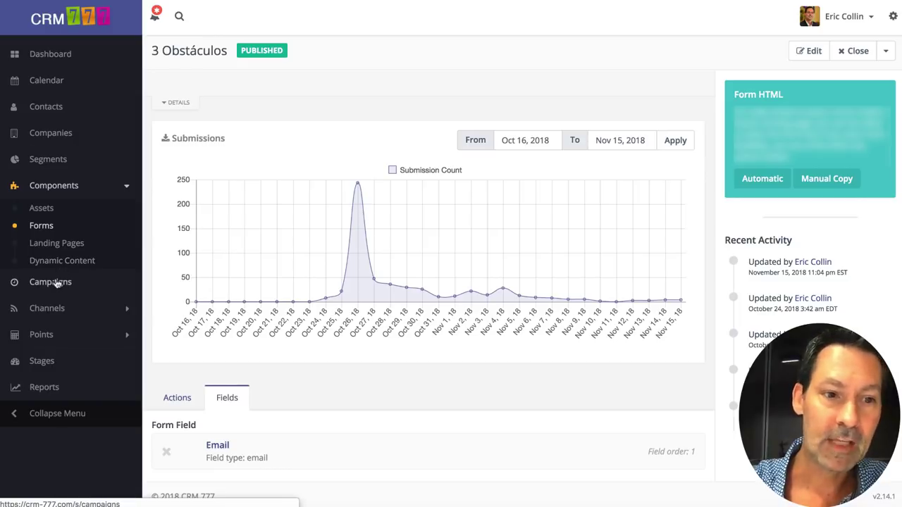
# Open the [Gamify777] 3 Obstáculos campaign for editing and launch its campaign builder.
pyautogui.click(58, 284)
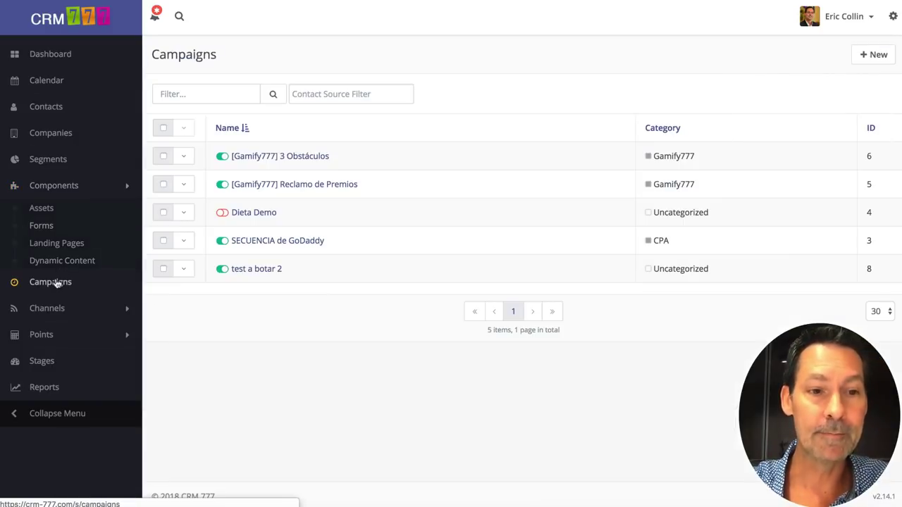
pyautogui.click(296, 162)
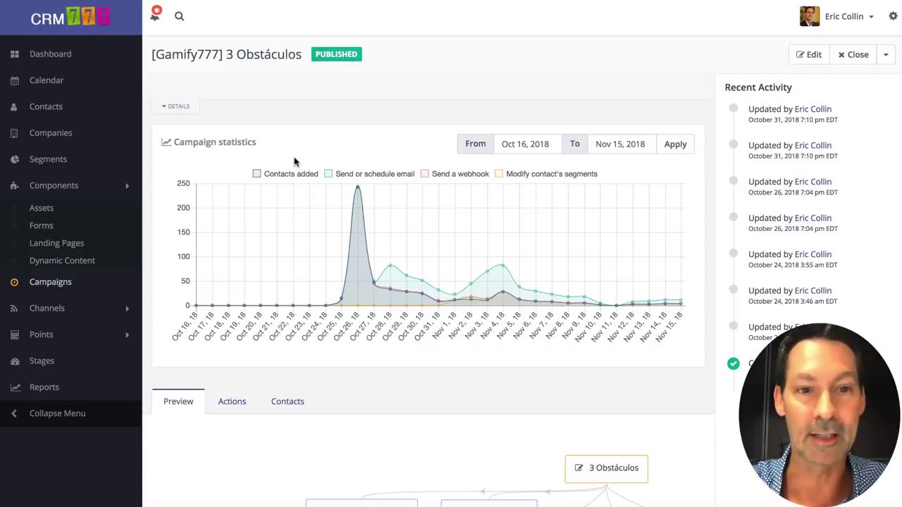
pyautogui.click(812, 56)
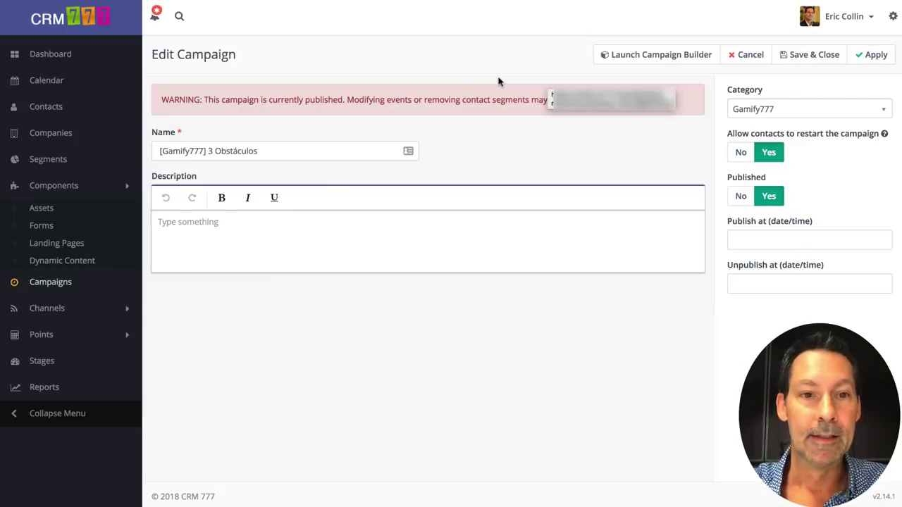
pyautogui.click(654, 55)
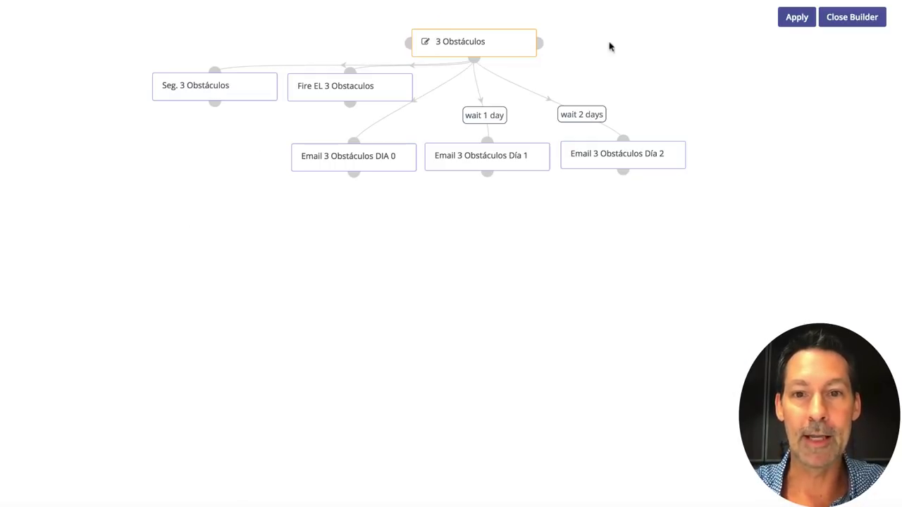
# Move the Fire EL 3 Obstaculos event slightly down and examine the decision types available for the 3 Obstáculos source.
pyautogui.moveTo(473, 43)
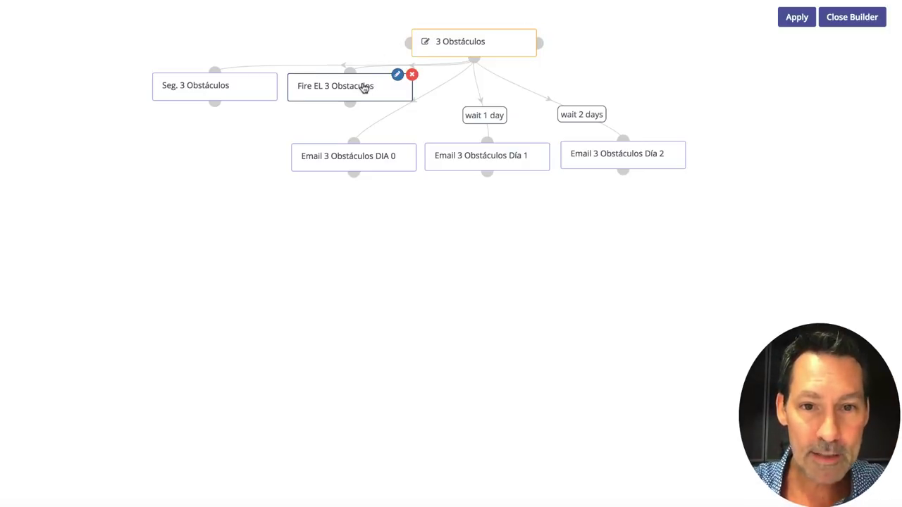
pyautogui.moveTo(364, 87)
pyautogui.mouseDown()
pyautogui.moveTo(365, 111)
pyautogui.moveTo(195, 187)
pyautogui.moveTo(369, 116)
pyautogui.moveTo(354, 98)
pyautogui.mouseUp()
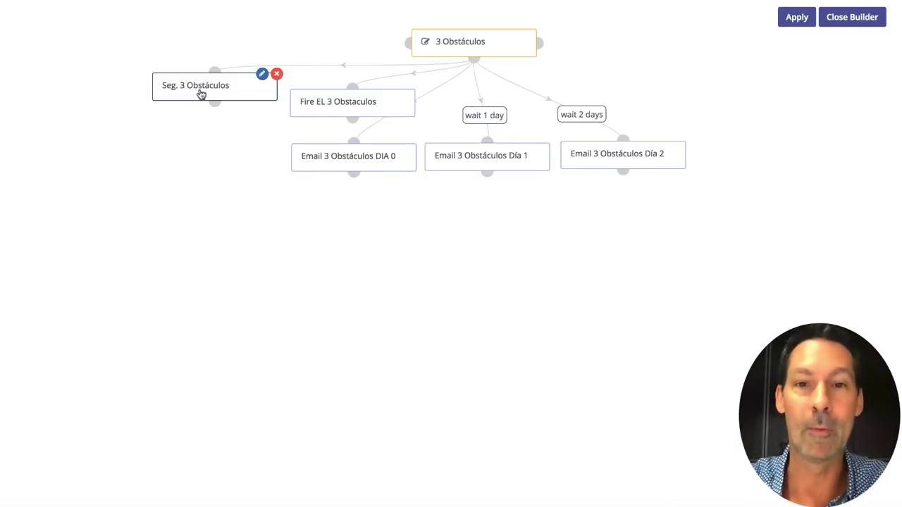
pyautogui.moveTo(336, 109)
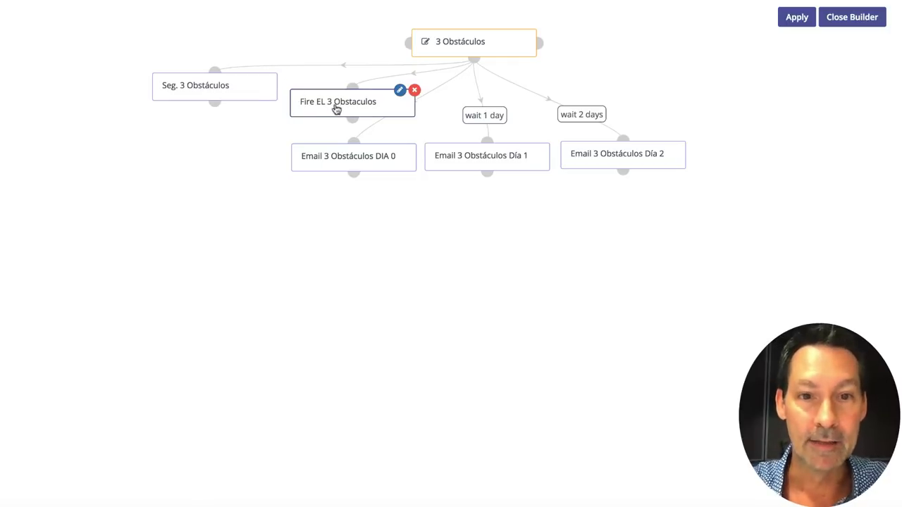
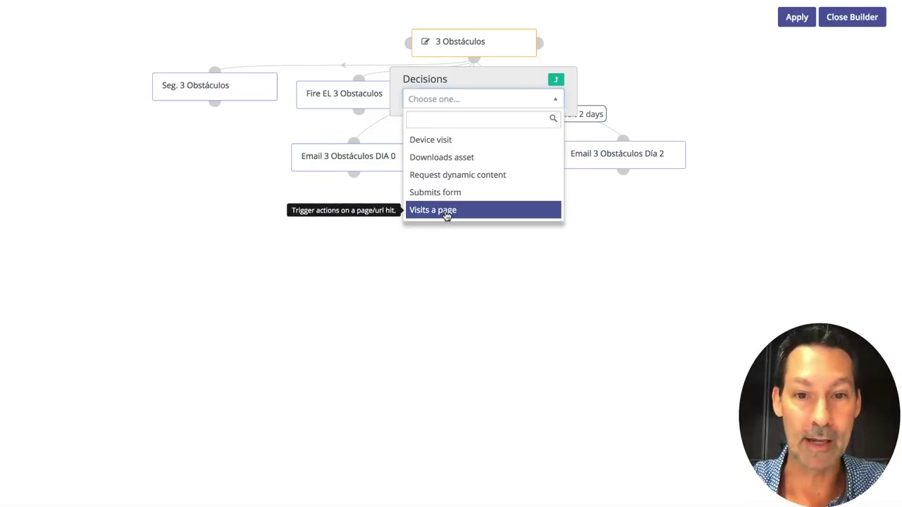
pyautogui.click(624, 50)
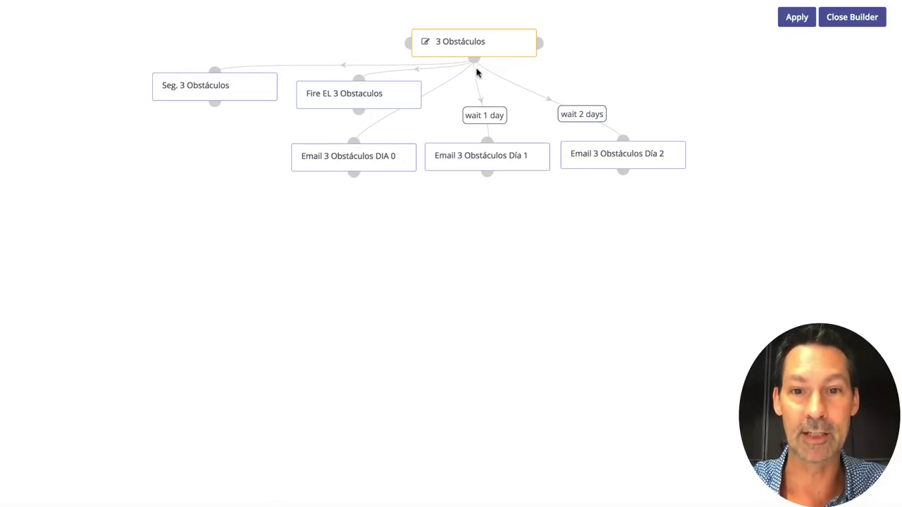
# Examine the full list of action types that can be attached to the 3 Obstáculos source.
pyautogui.click(473, 59)
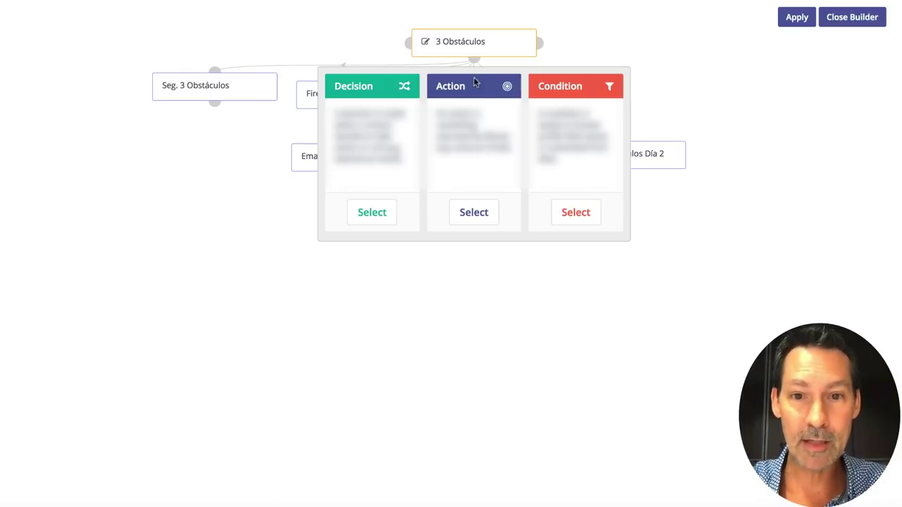
pyautogui.click(473, 212)
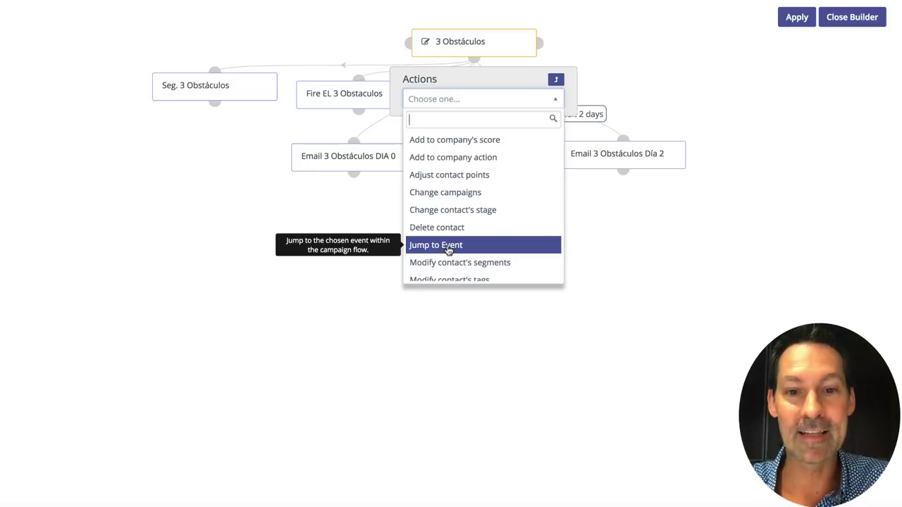
pyautogui.scroll(-1, 465, 248)
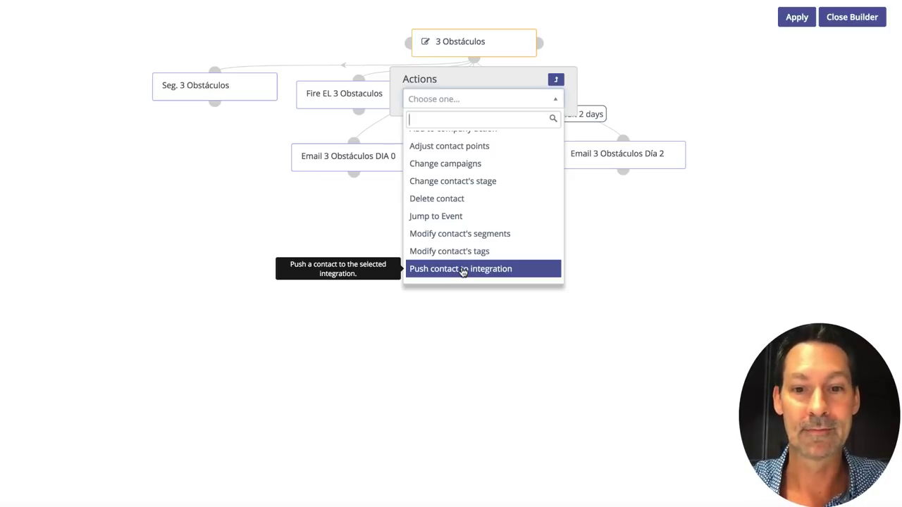
pyautogui.scroll(-3, 466, 268)
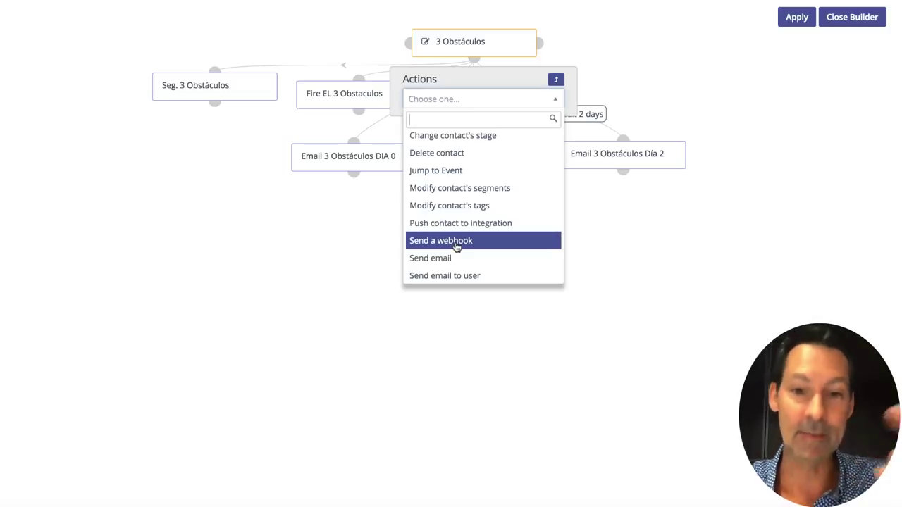
pyautogui.scroll(-1, 458, 244)
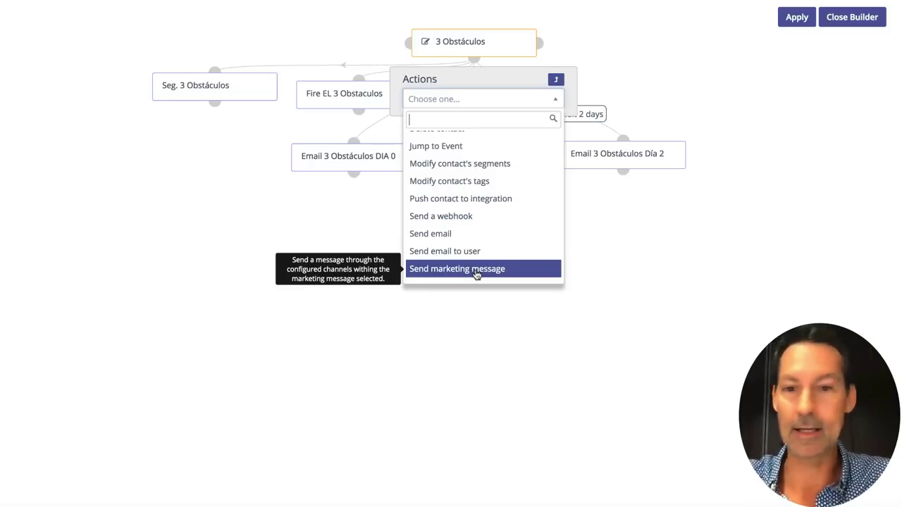
pyautogui.scroll(-2, 486, 233)
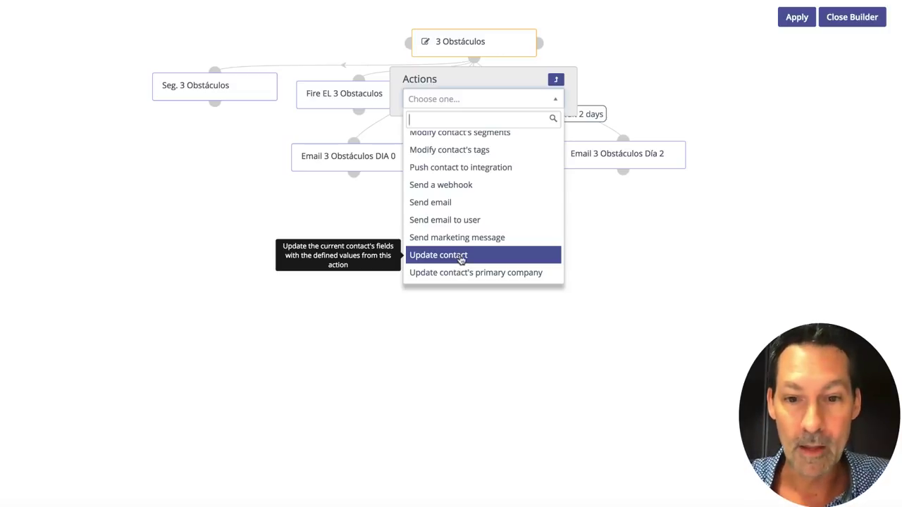
pyautogui.scroll(-1, 456, 260)
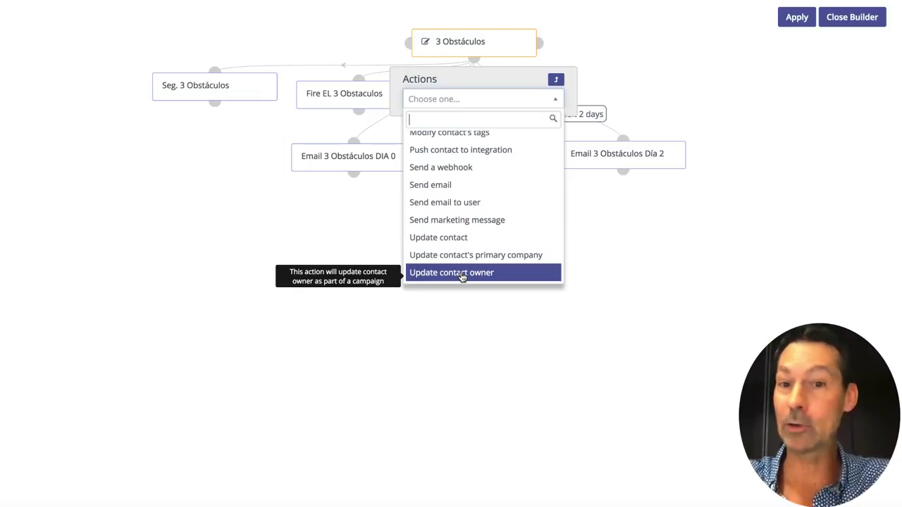
pyautogui.click(646, 78)
# Examine the full list of condition types that can be attached to the 3 Obstáculos source.
pyautogui.click(475, 60)
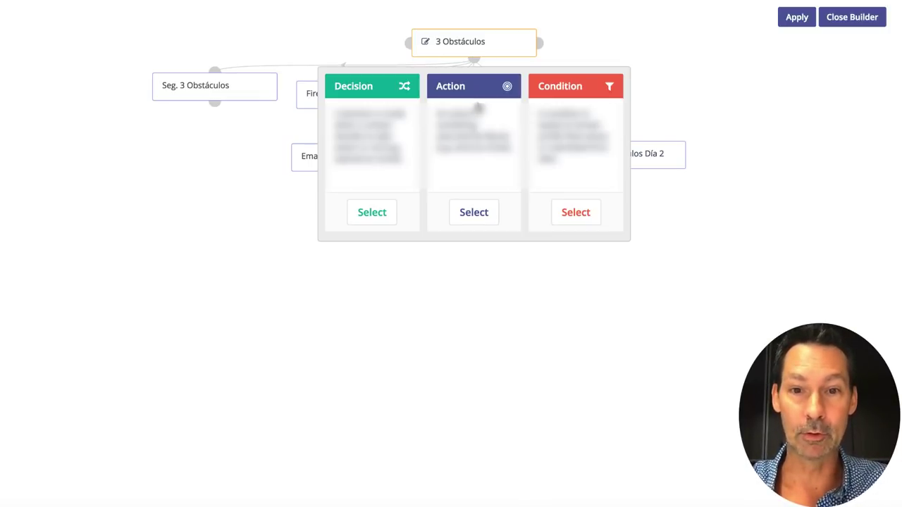
pyautogui.click(582, 212)
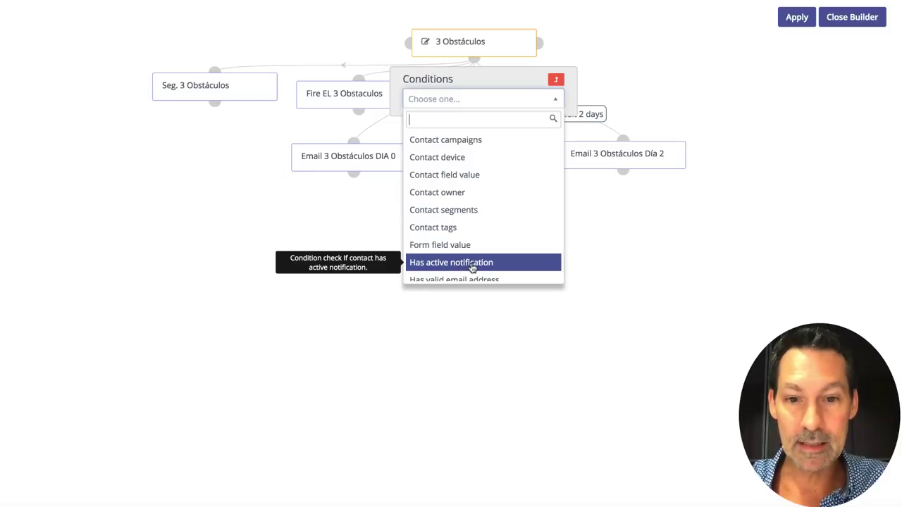
pyautogui.scroll(-1, 473, 264)
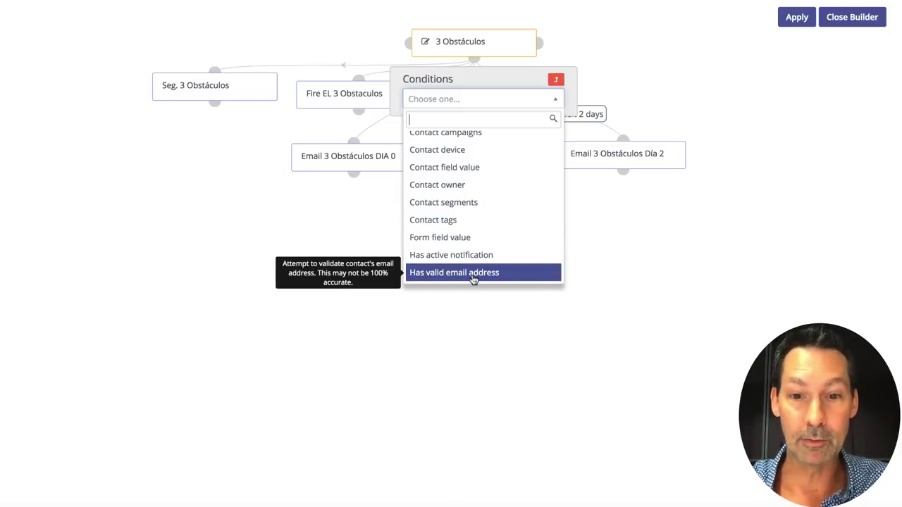
pyautogui.click(632, 75)
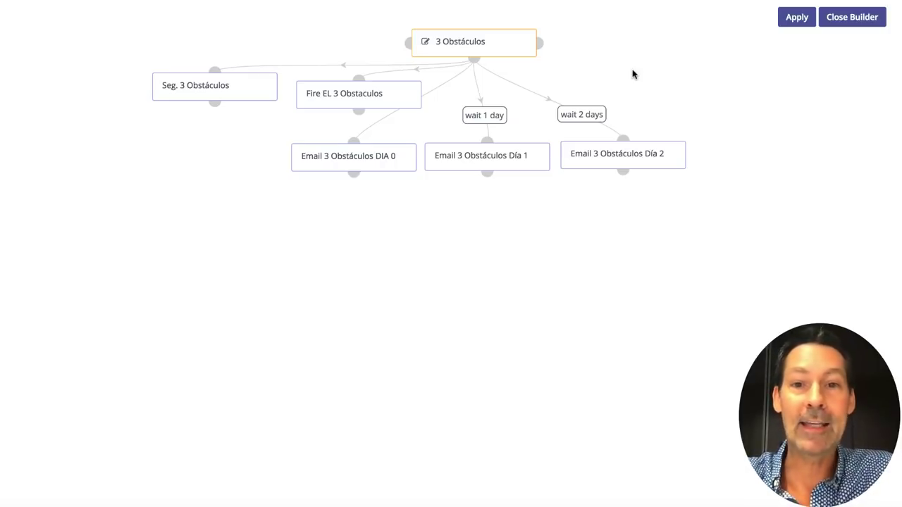
# Nudge the Email 3 Obstáculos Día 2 event slightly down and close the campaign builder.
pyautogui.moveTo(609, 157)
pyautogui.mouseDown()
pyautogui.moveTo(678, 89)
pyautogui.moveTo(631, 145)
pyautogui.moveTo(634, 267)
pyautogui.moveTo(21, 302)
pyautogui.moveTo(714, 233)
pyautogui.moveTo(616, 135)
pyautogui.moveTo(634, 151)
pyautogui.moveTo(610, 160)
pyautogui.mouseUp()
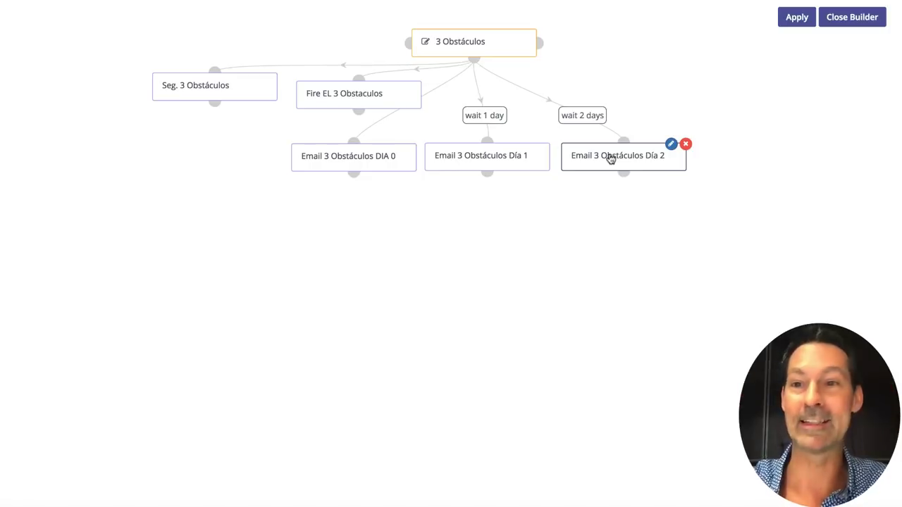
pyautogui.click(851, 26)
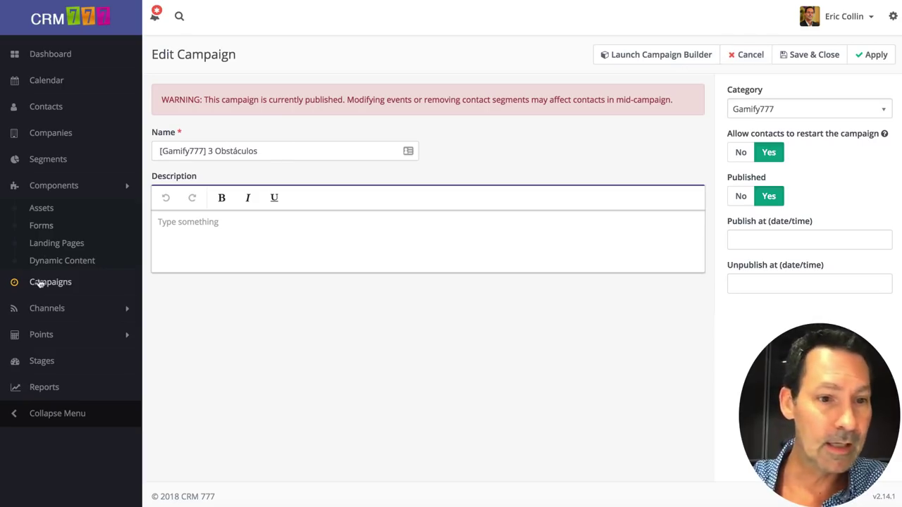
# View the channel types, emails list, points options, stages list and reports list in turn.
pyautogui.click(48, 310)
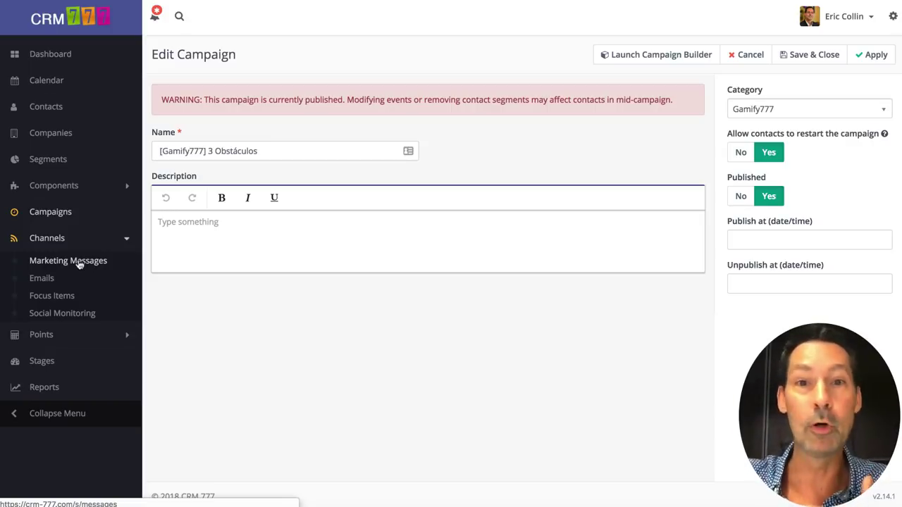
pyautogui.click(46, 281)
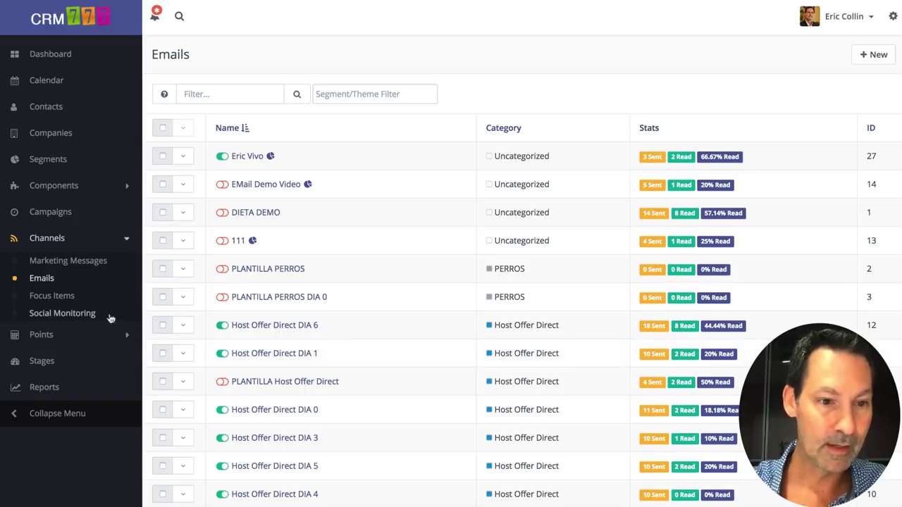
pyautogui.click(45, 336)
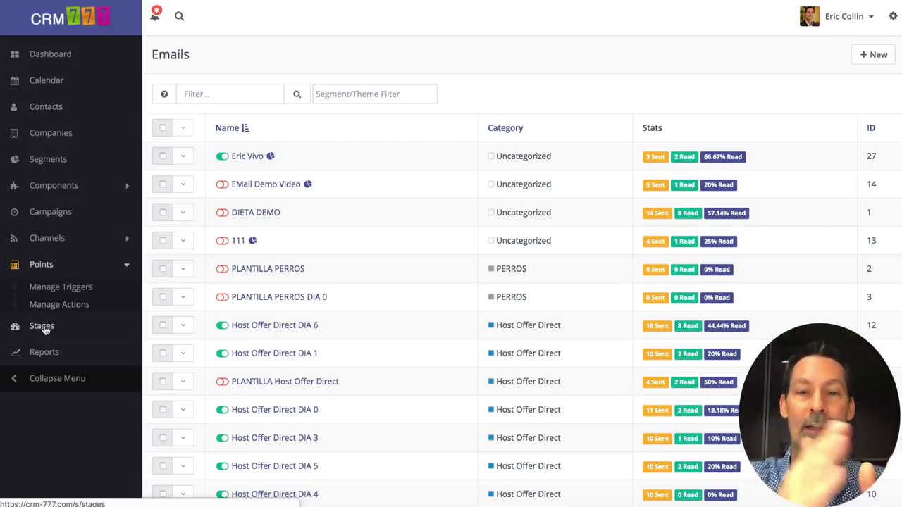
pyautogui.click(42, 326)
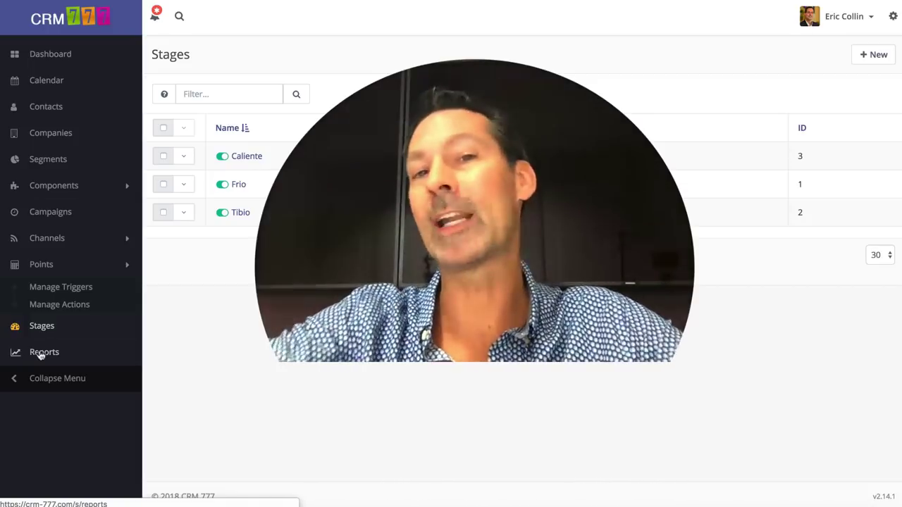
pyautogui.click(40, 353)
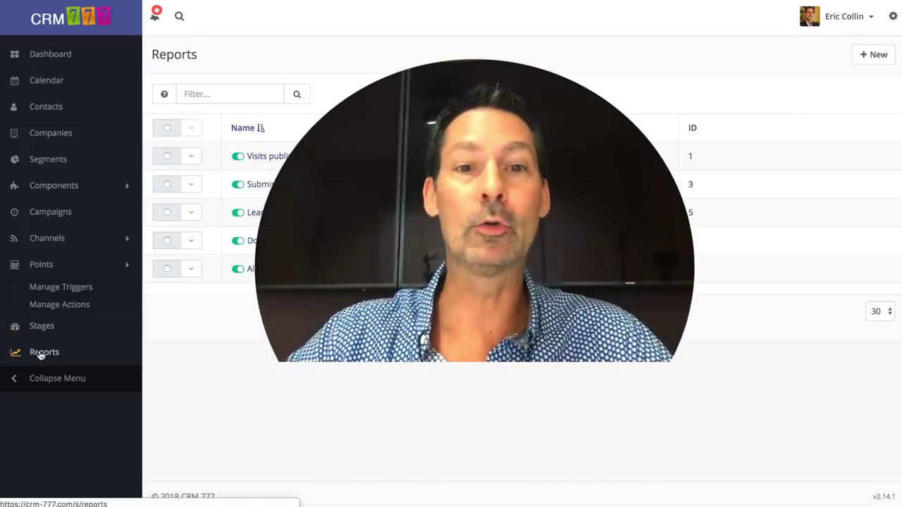